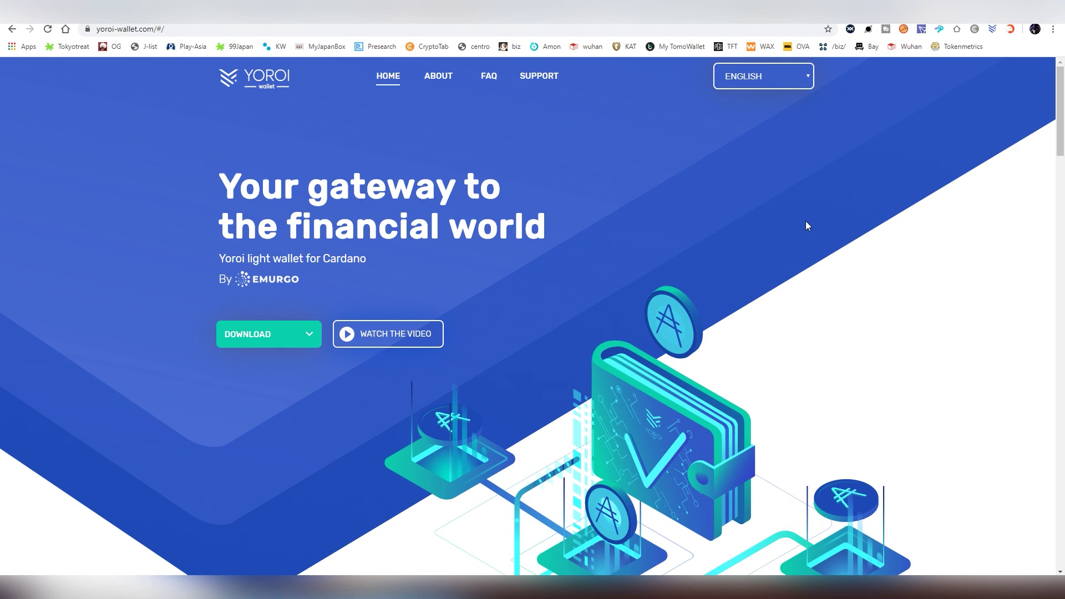
# Reveal the Chrome, Firefox, Android and iOS download options on yoroi-wallet.com
pyautogui.click(307, 323)
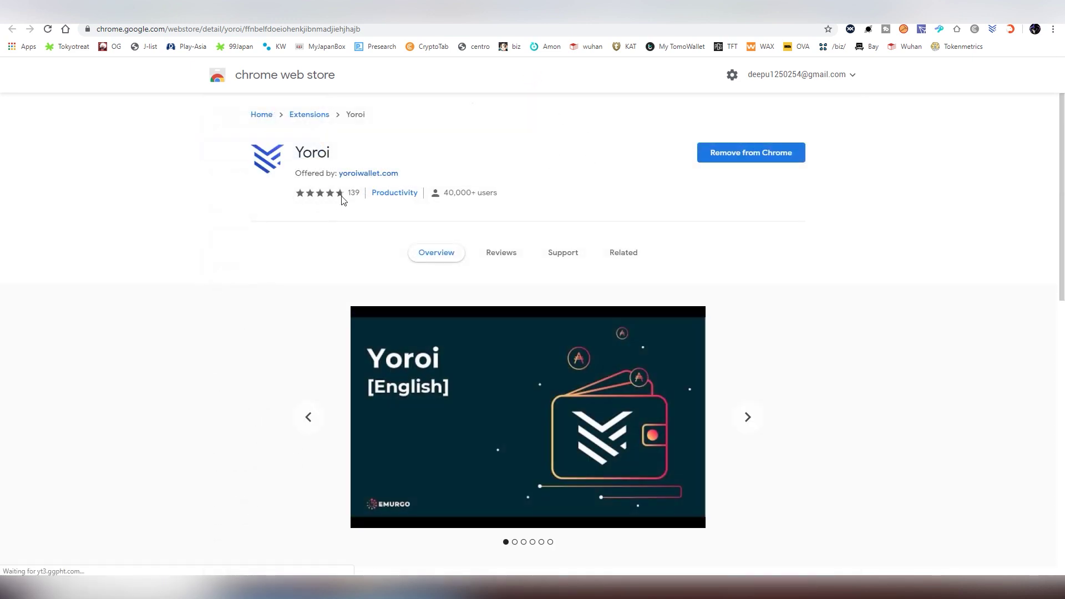
# Leave the Yoroi Chrome Web Store page and return to the yoroi-wallet.com tab
pyautogui.moveTo(444, 193); pyautogui.dragTo(477, 192)
pyautogui.click(477, 191)
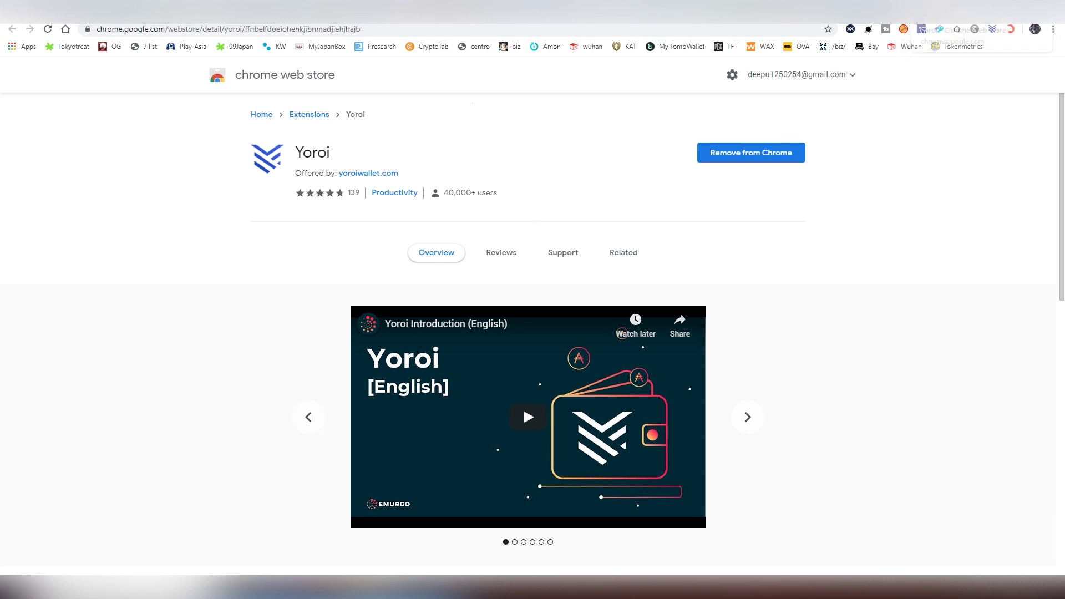
pyautogui.click(919, 12)
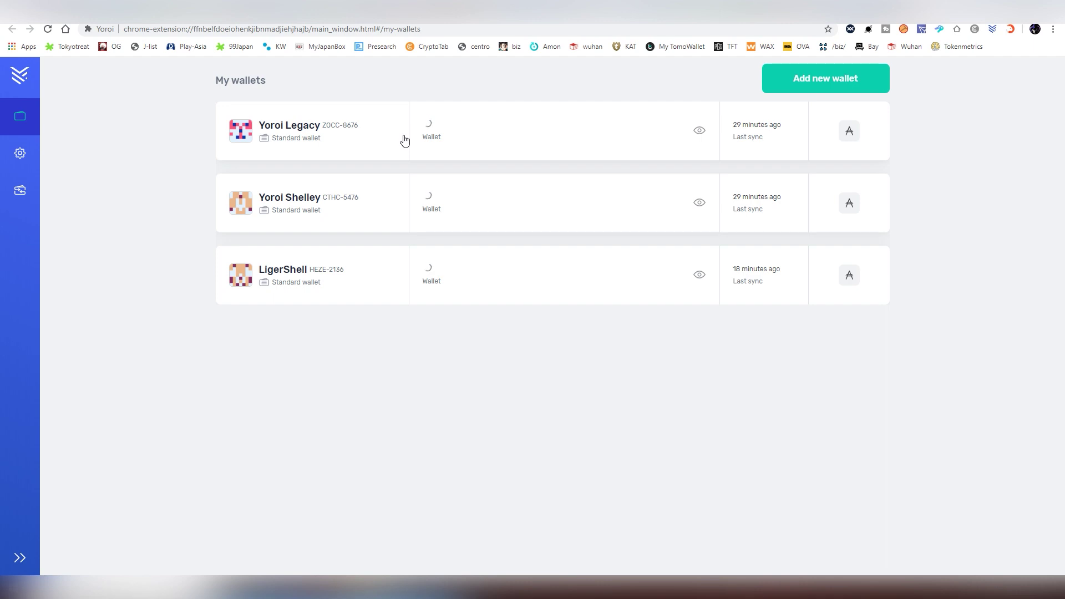
pyautogui.click(404, 141)
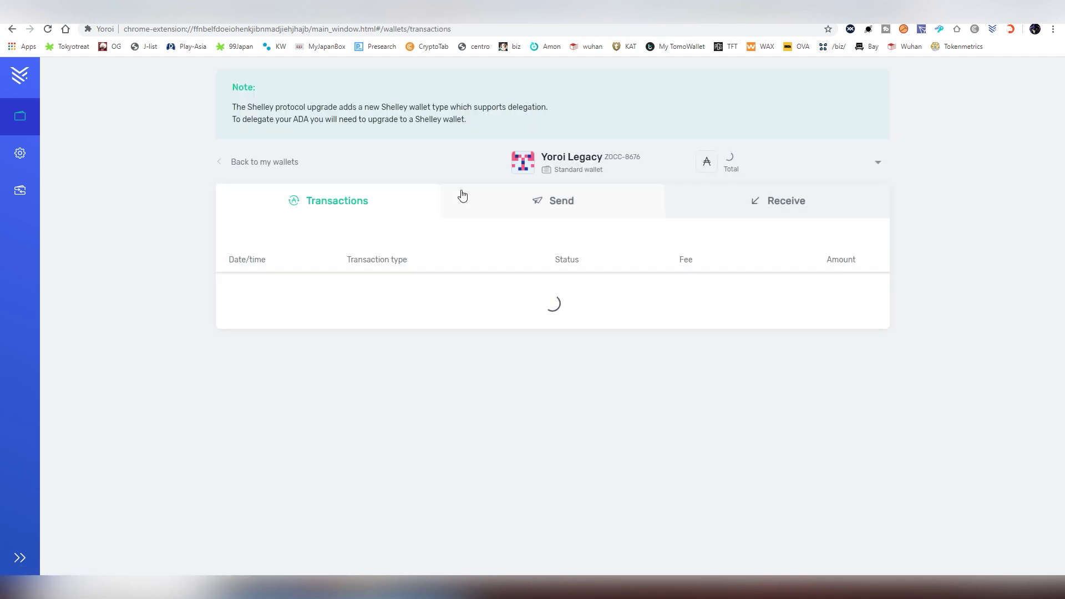
pyautogui.click(697, 209)
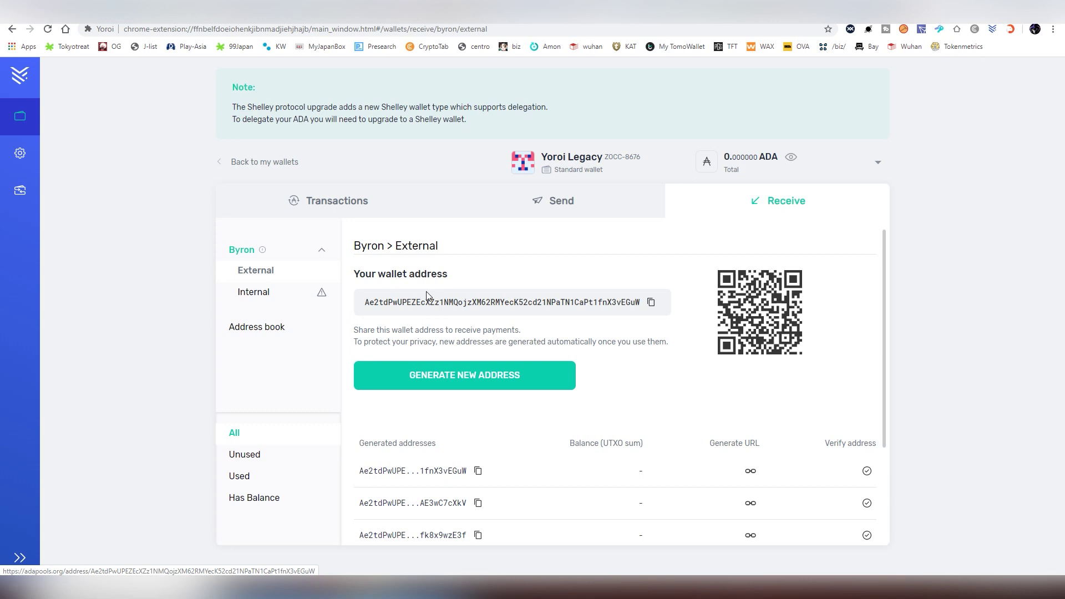
pyautogui.click(19, 116)
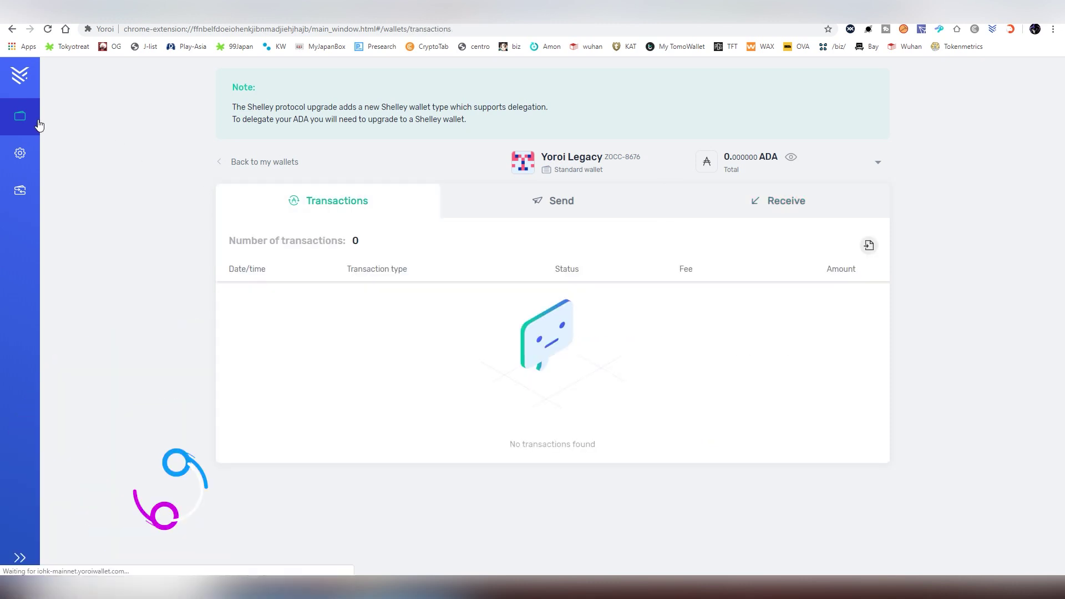
pyautogui.click(222, 162)
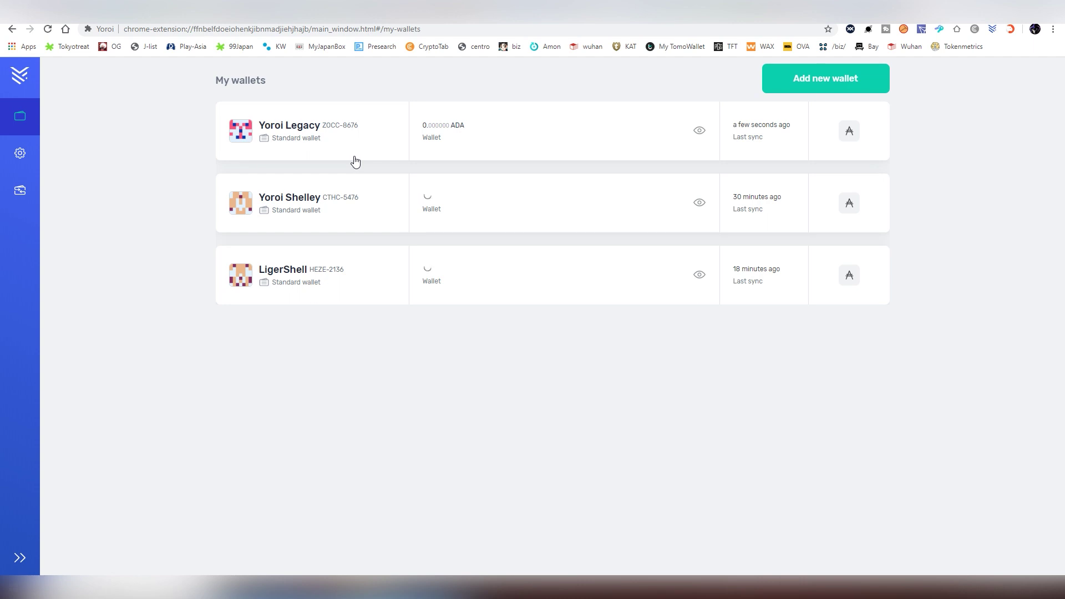
pyautogui.click(366, 273)
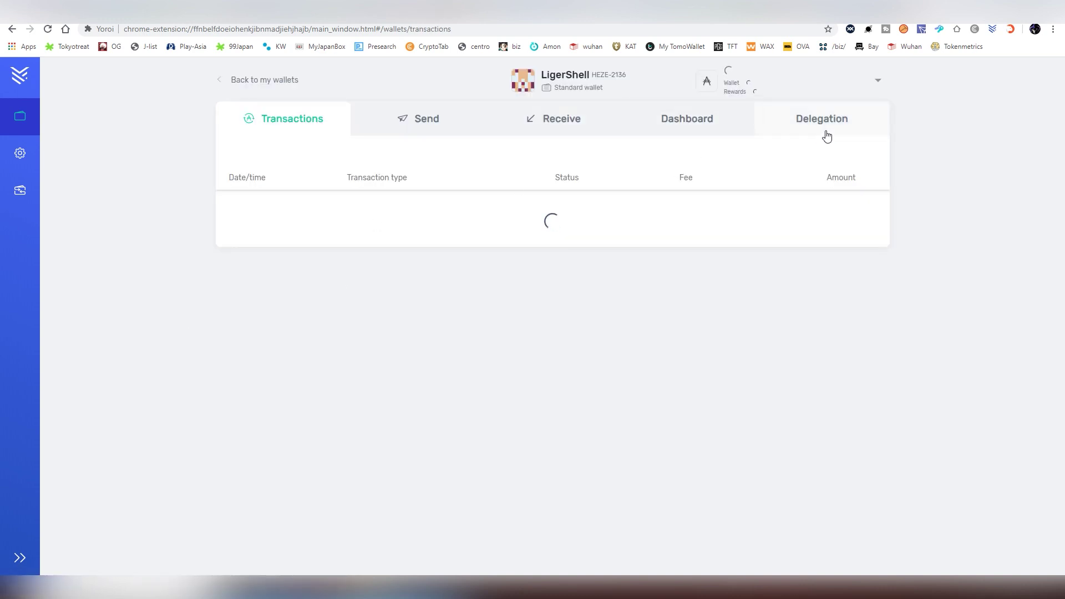
pyautogui.click(581, 135)
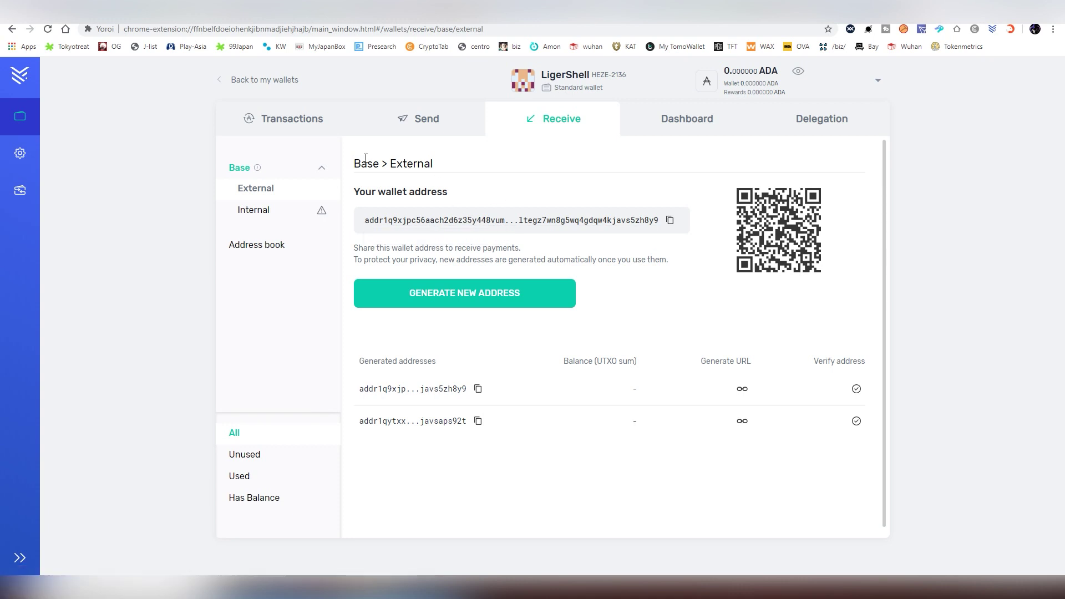
pyautogui.click(300, 132)
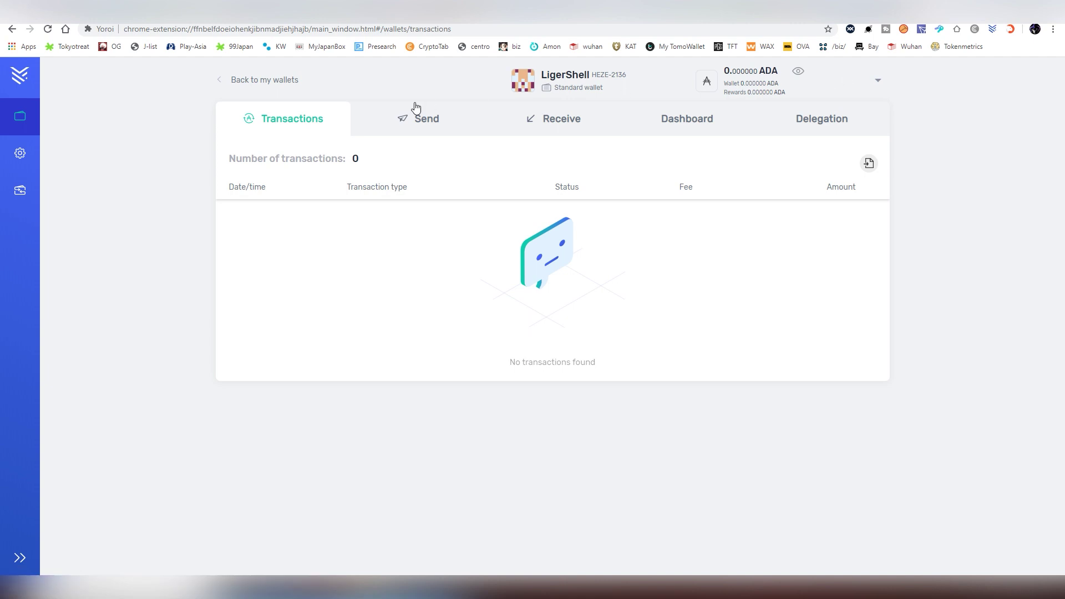
# Start creating a new standard Cardano wallet from the wallet list
pyautogui.click(216, 87)
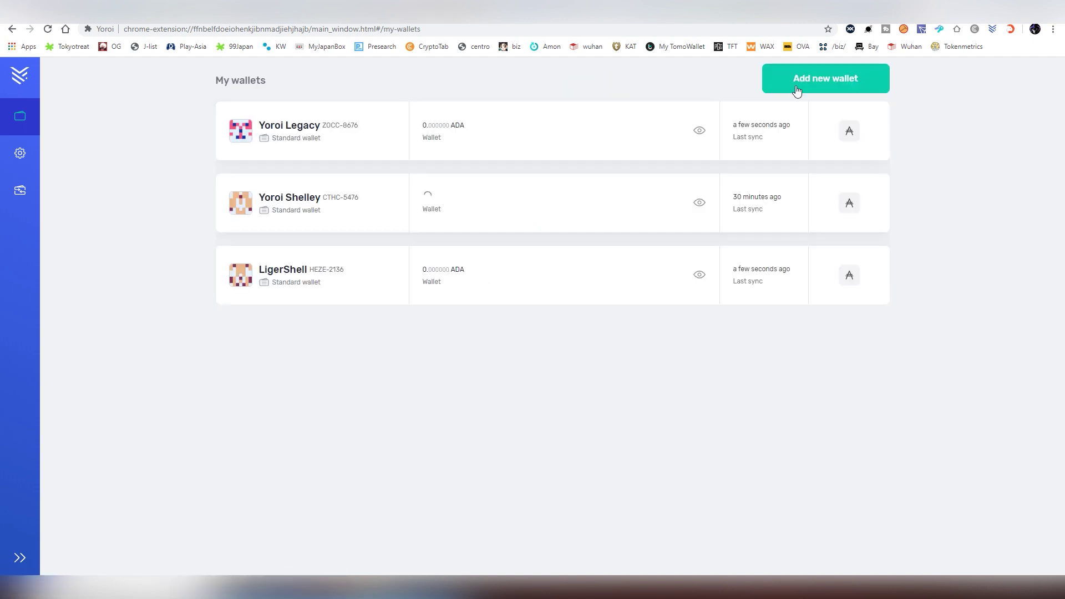
pyautogui.click(827, 85)
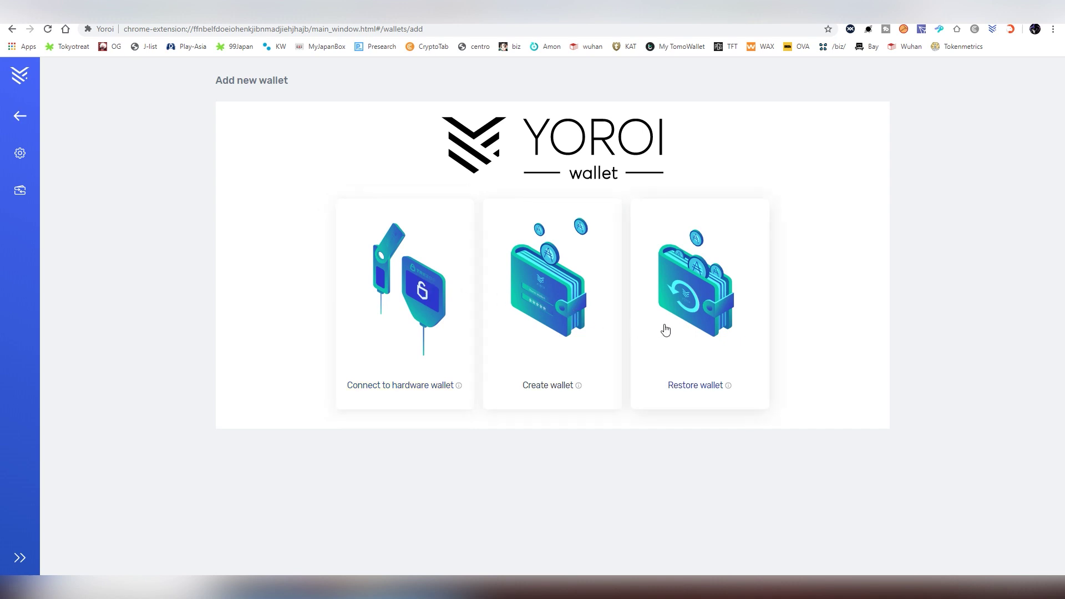
pyautogui.click(580, 324)
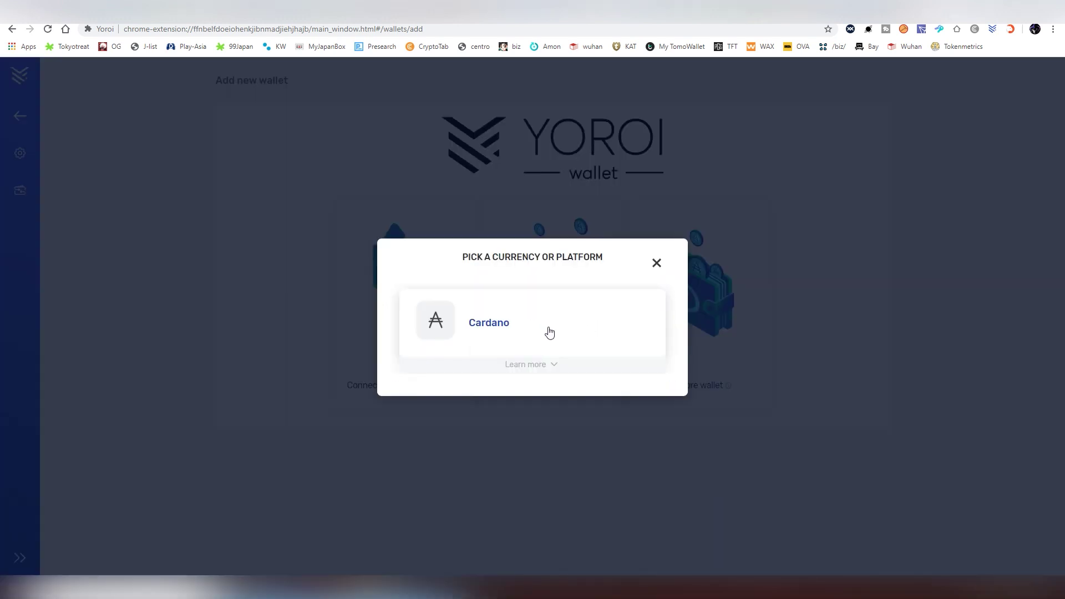
pyautogui.click(520, 330)
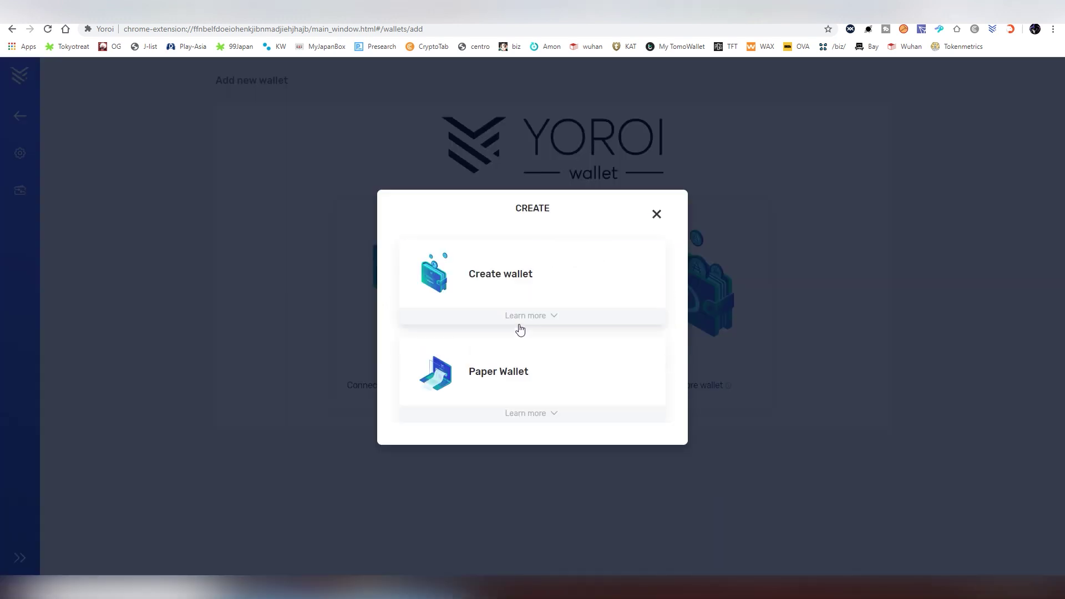
pyautogui.click(499, 281)
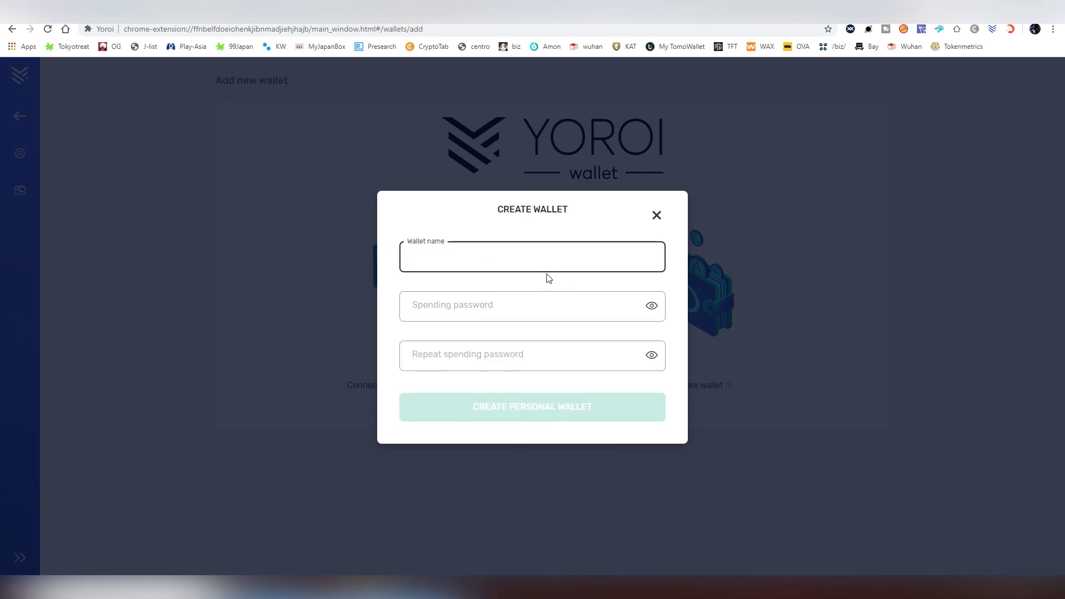
# Name the wallet ferokgerkogkoer, set and repeat its spending password, and create it
pyautogui.write('ferokgerkogkoer')
pyautogui.press('Tab')
pyautogui.write('*****')
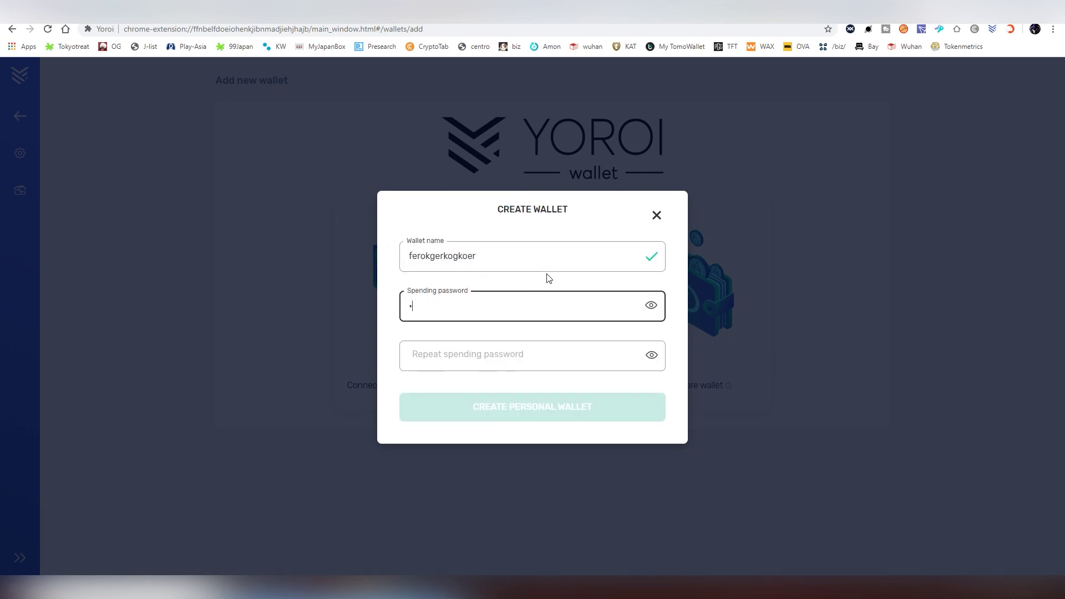
pyautogui.write('*****')
pyautogui.press('Tab')
pyautogui.write('*******')
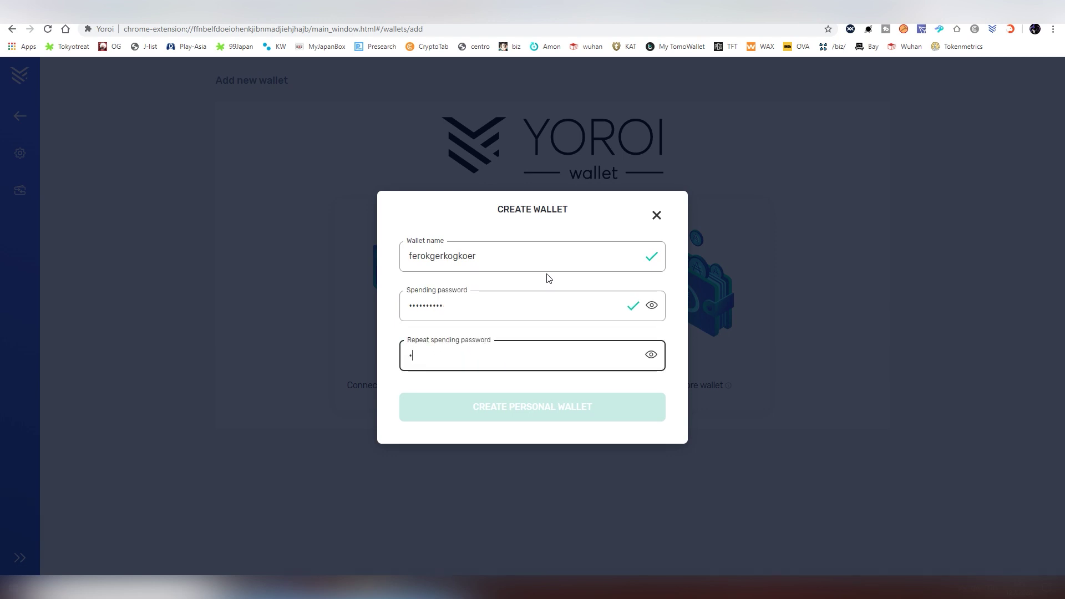
pyautogui.write('***')
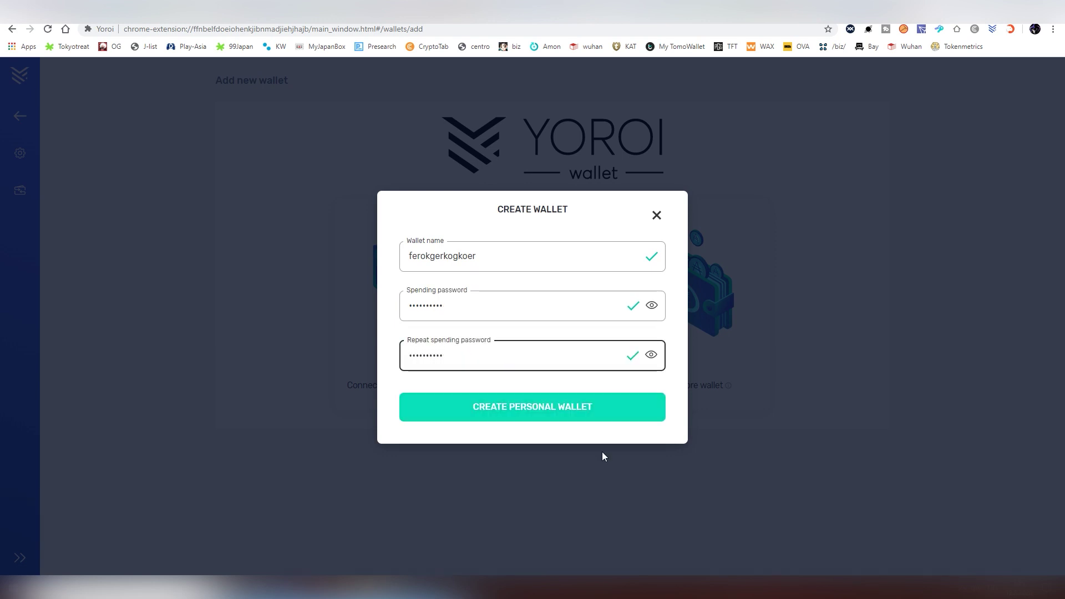
pyautogui.click(587, 415)
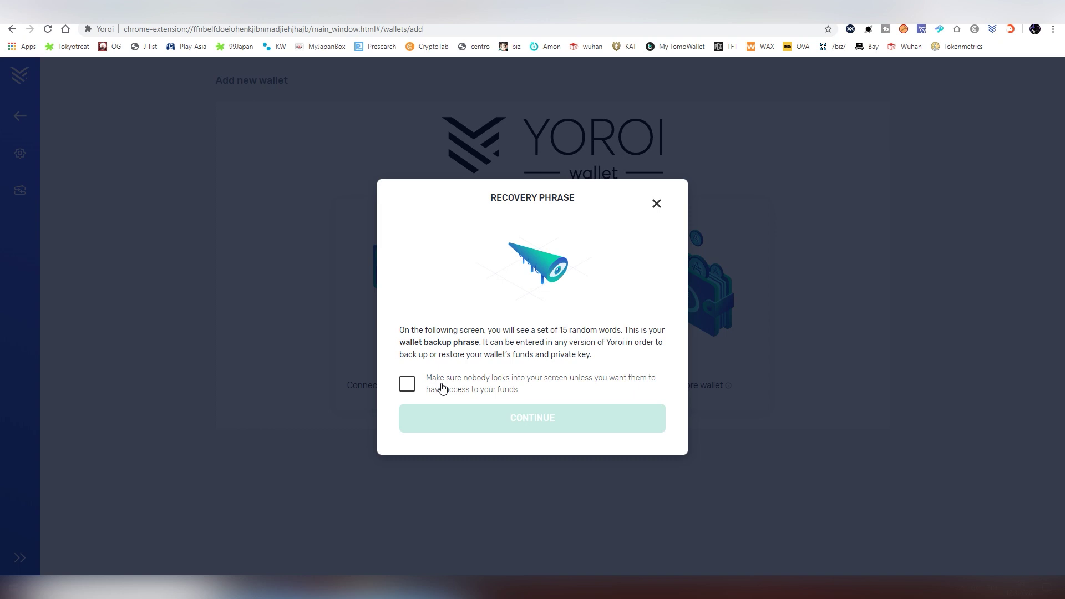
# Acknowledge the privacy warning, reveal the 15-word recovery phrase, then go back
pyautogui.click(442, 386)
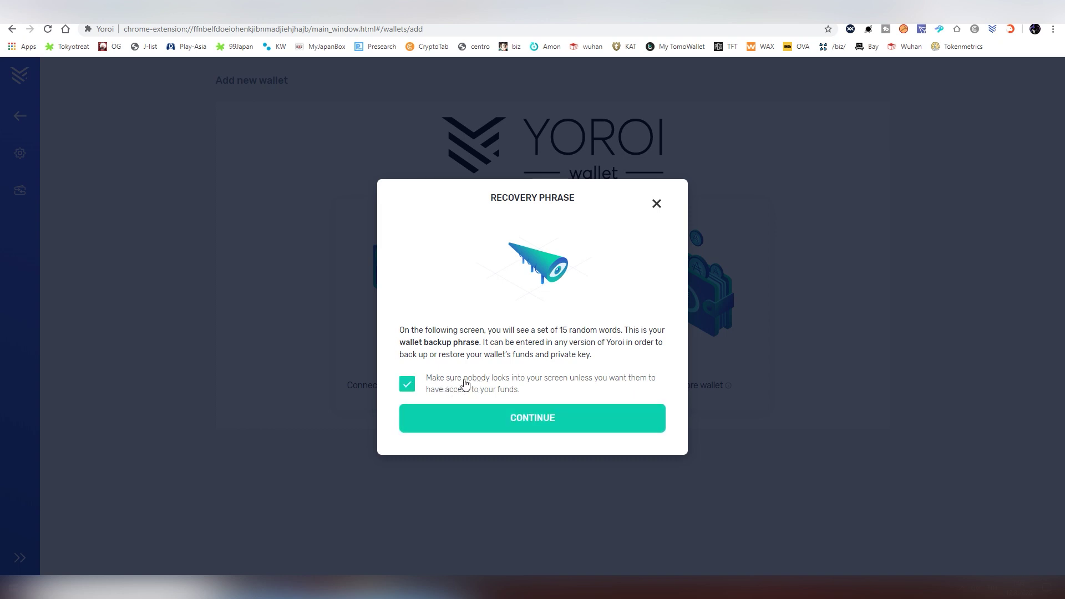
pyautogui.click(480, 425)
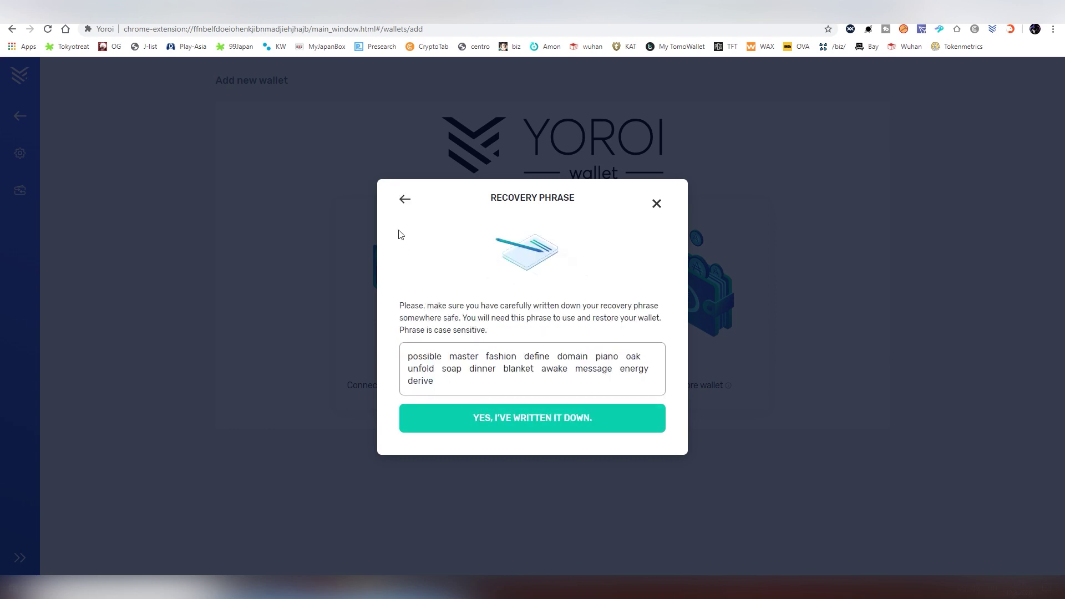
pyautogui.click(406, 201)
# Close the recovery phrase setup and open the LigerShell wallet
pyautogui.click(659, 204)
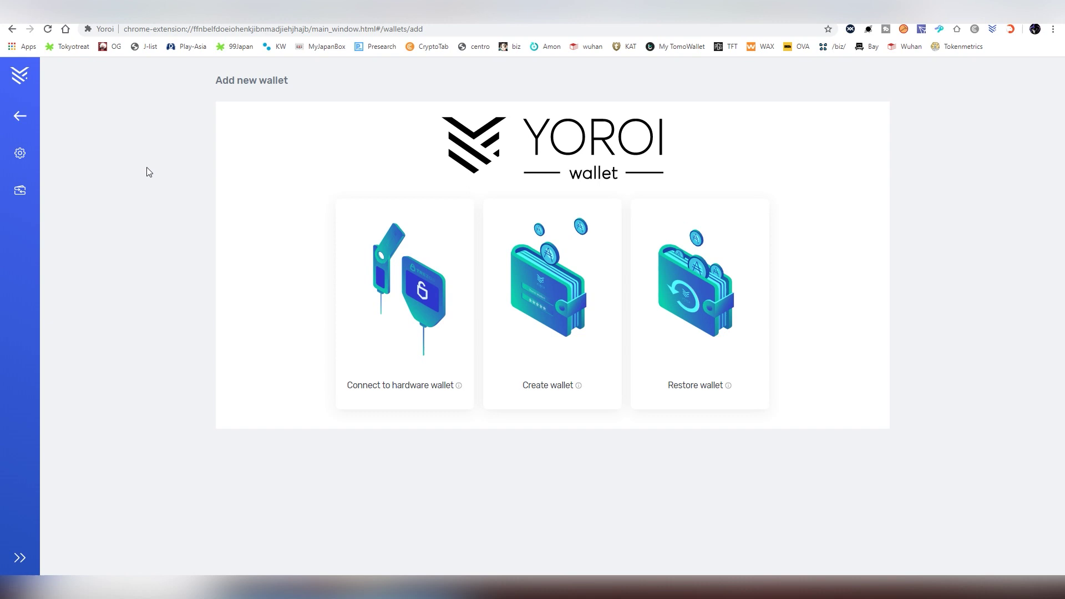
pyautogui.click(20, 117)
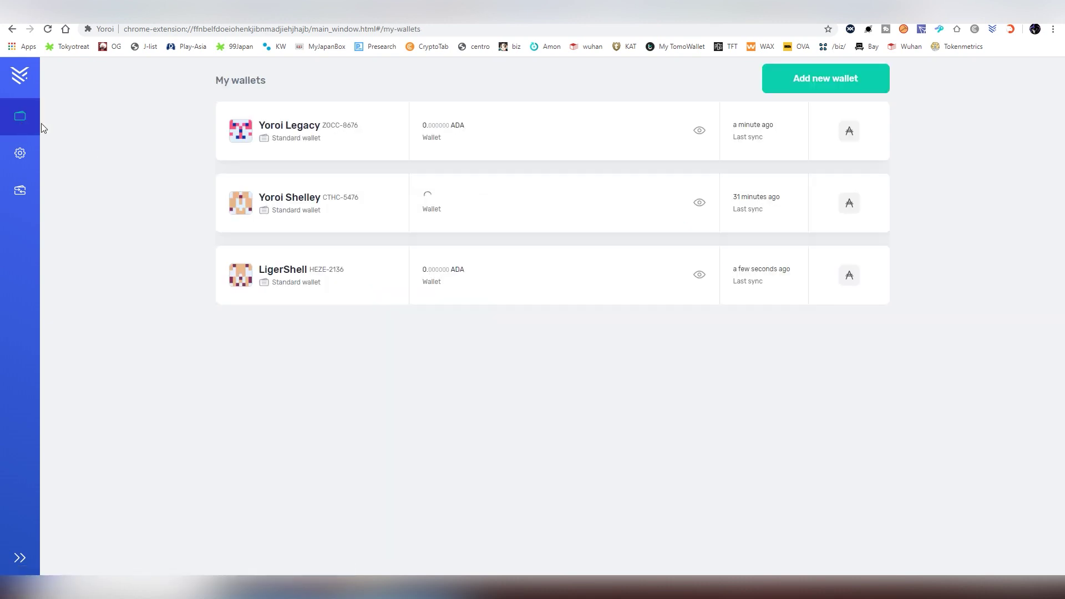
pyautogui.click(335, 277)
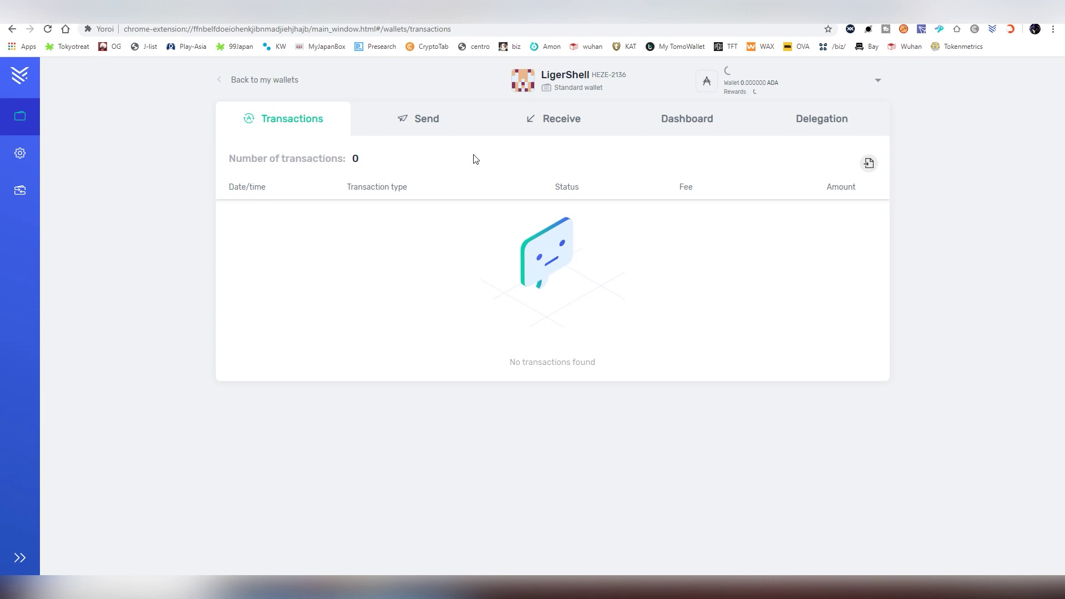
# Generate a new receiving address and copy the oldest address in the list
pyautogui.click(532, 128)
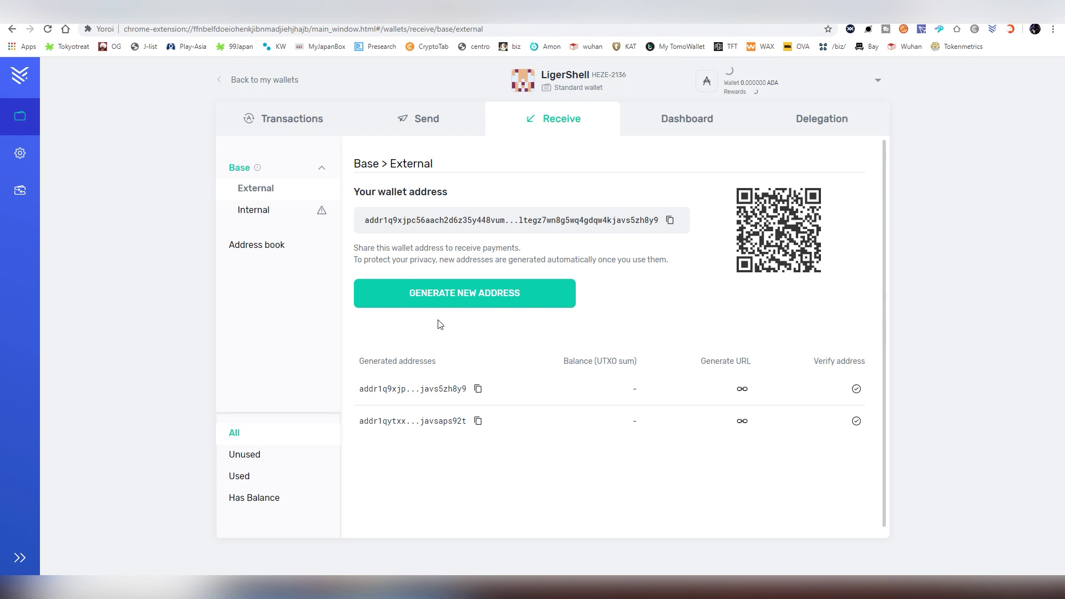
pyautogui.click(456, 309)
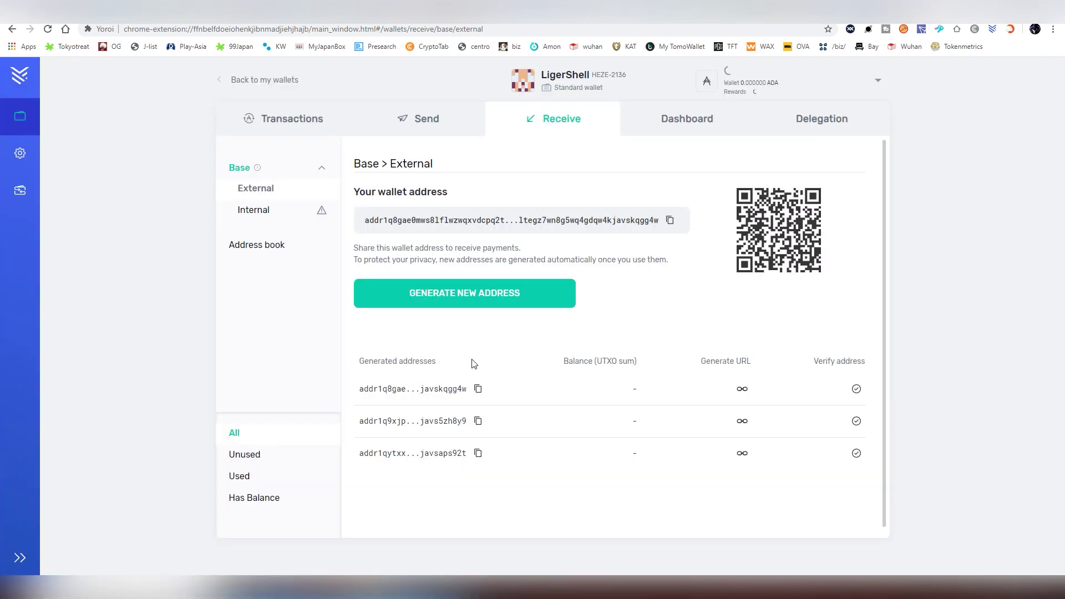
pyautogui.click(478, 455)
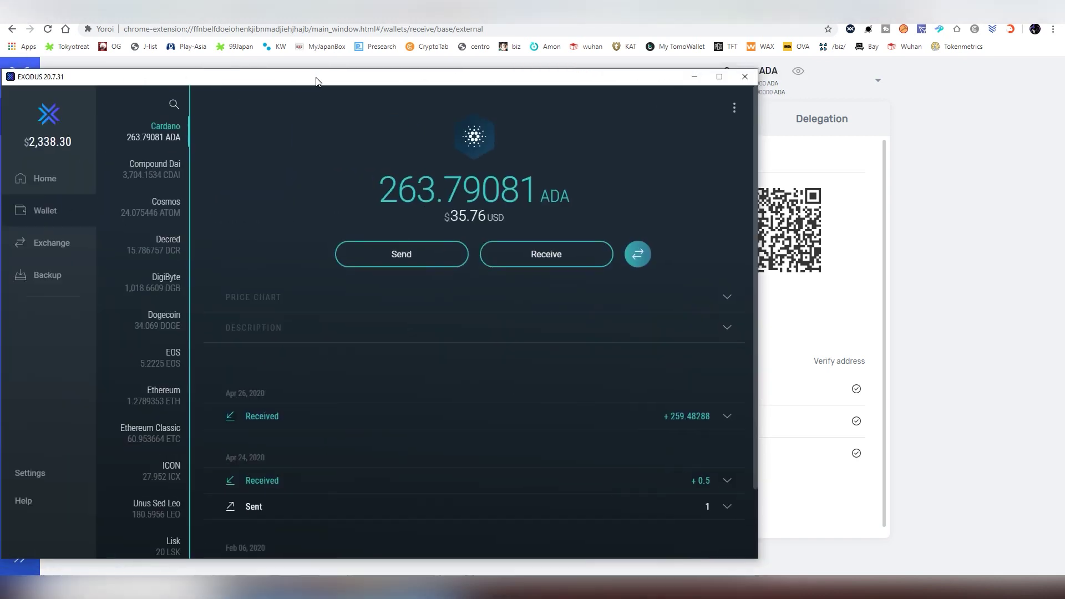
# Bring Exodus over the browser and check its Cardano receiving address
pyautogui.moveTo(326, 71); pyautogui.dragTo(501, 54)
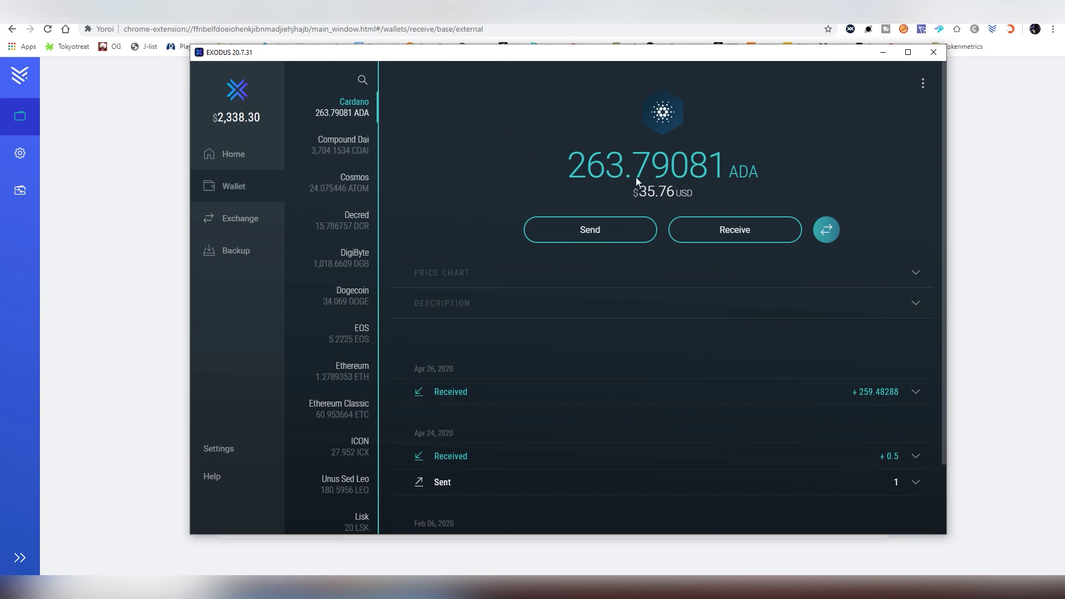
pyautogui.click(681, 221)
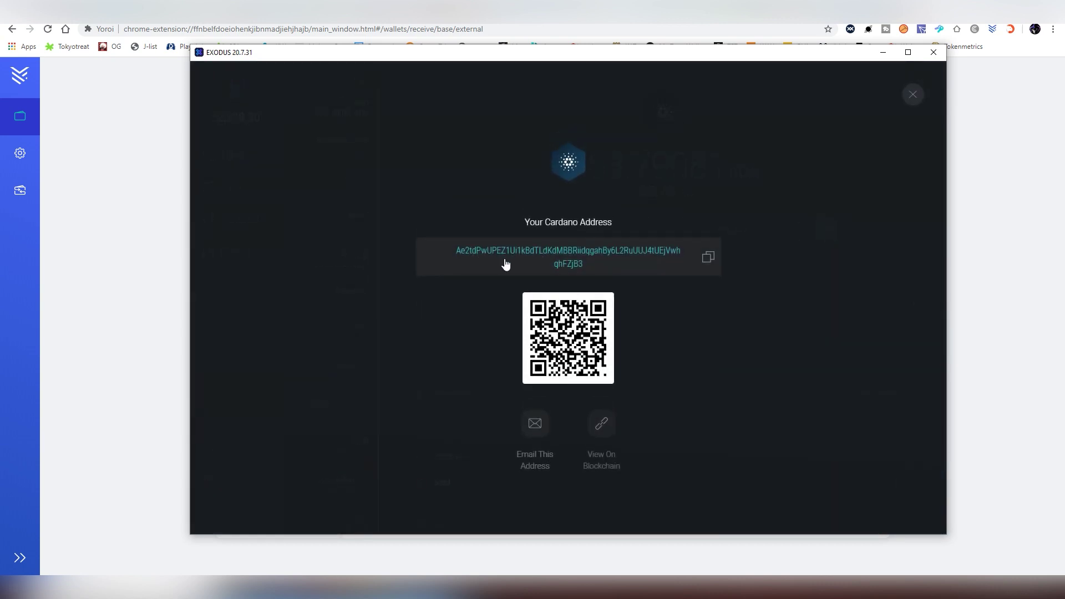
pyautogui.click(900, 97)
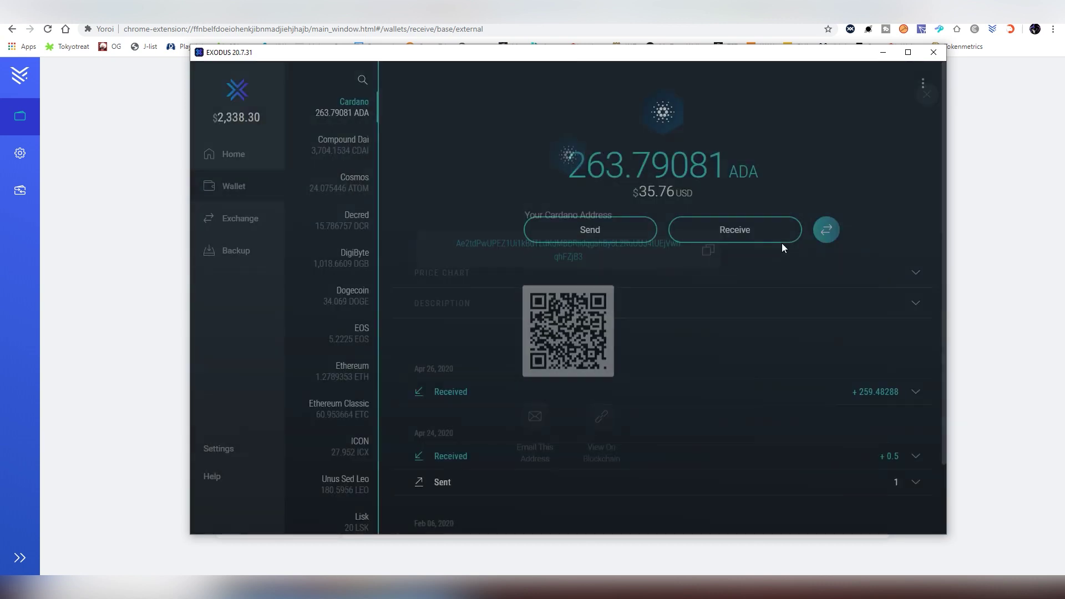
# Fill an Exodus send form with the pasted Yoroi address and 1 ADA
pyautogui.click(601, 235)
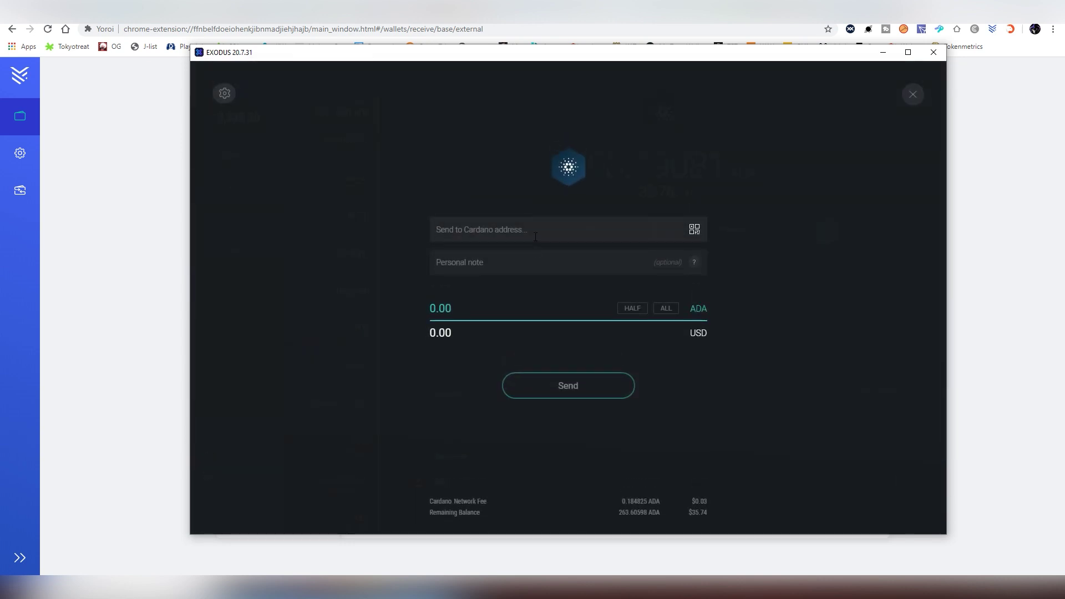
pyautogui.rightClick(506, 235)
pyautogui.click(529, 299)
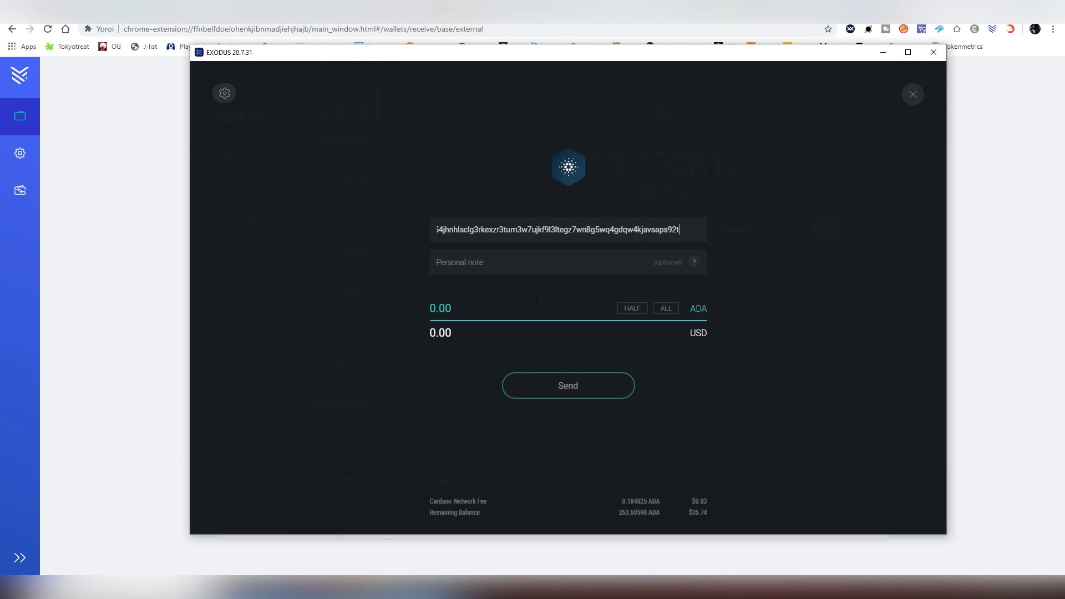
pyautogui.click(530, 272)
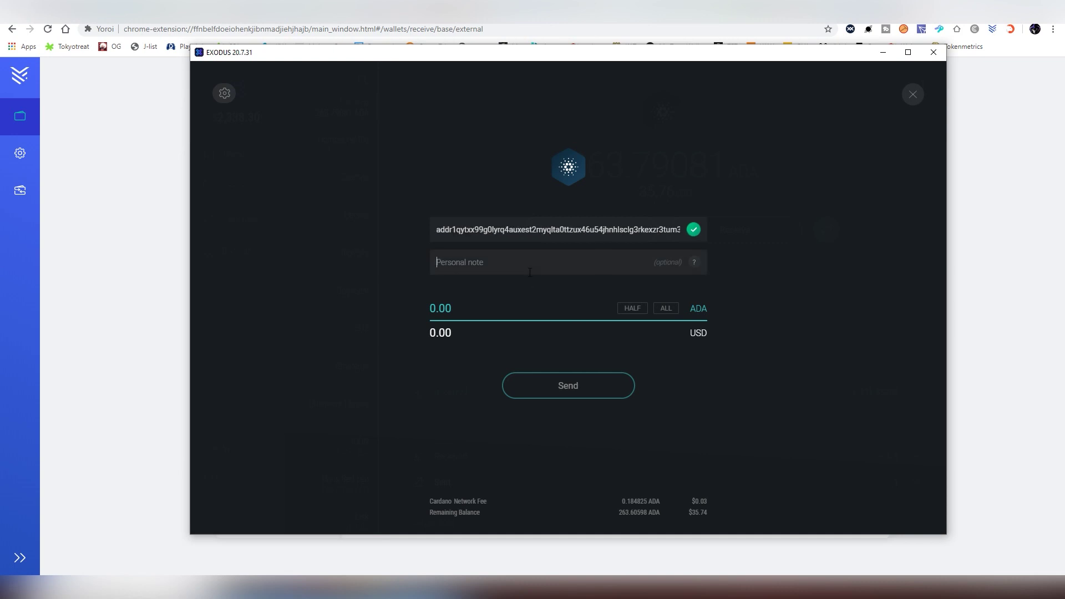
pyautogui.click(514, 316)
pyautogui.write('1')
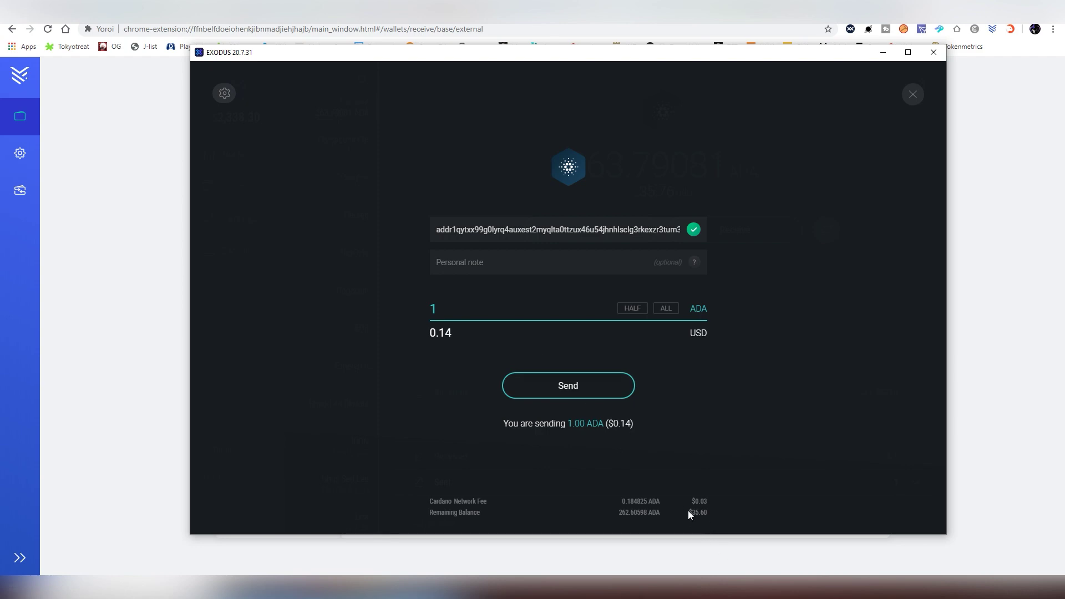
pyautogui.click(624, 501)
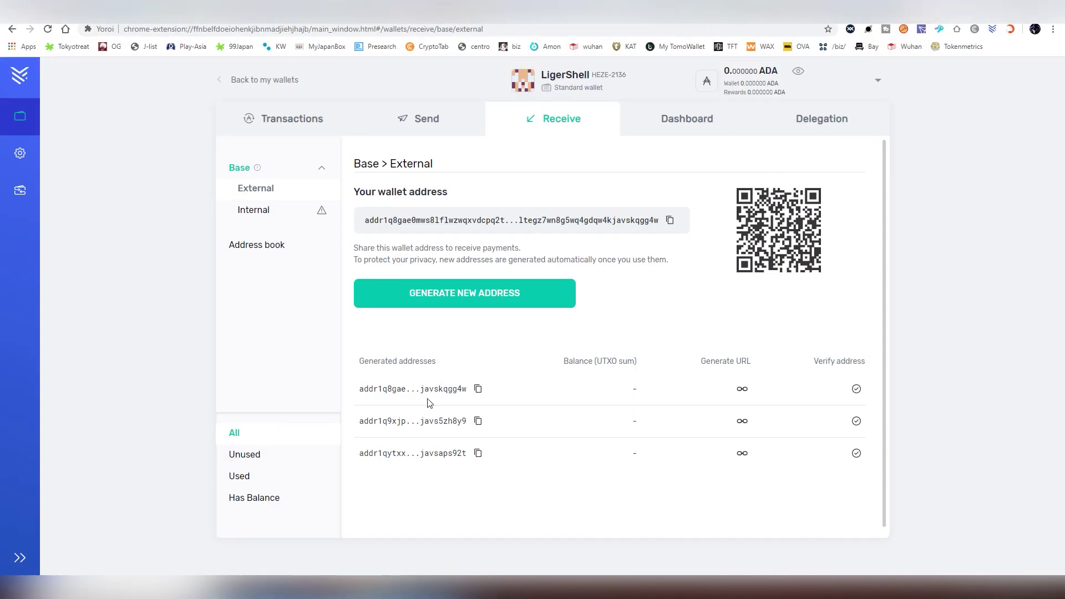
# Review and confirm the 1.00 ADA send, then dismiss the success message
pyautogui.hotkey('alt', 'Tab')
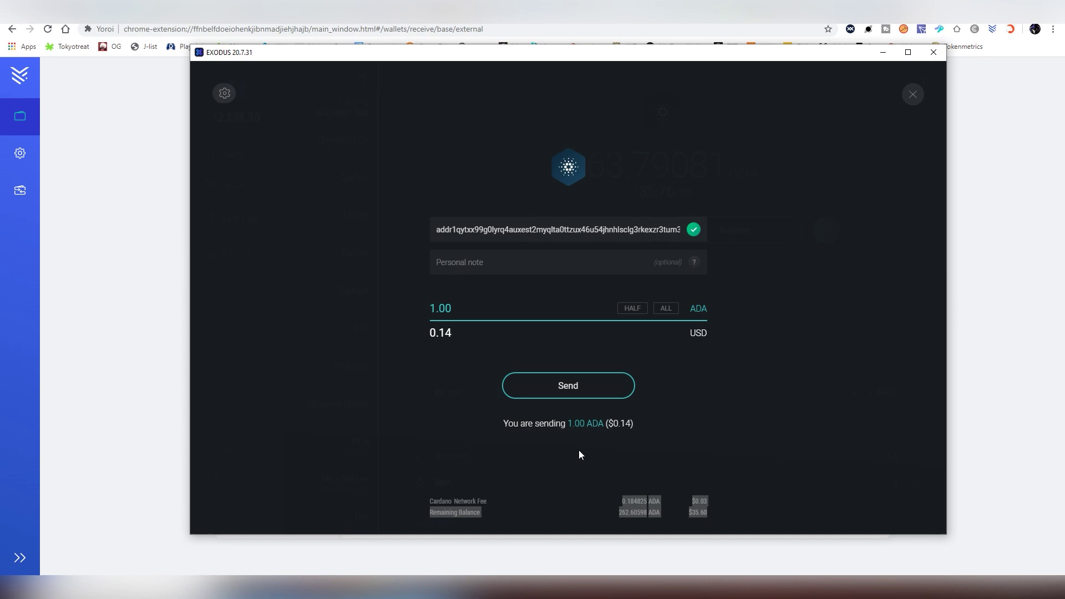
pyautogui.click(619, 393)
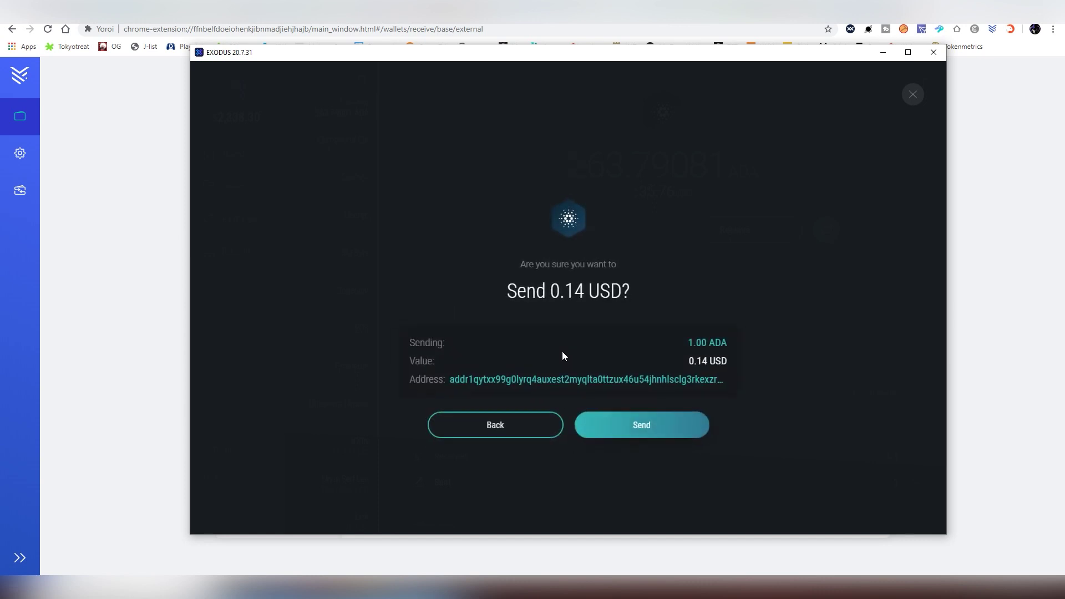
pyautogui.click(631, 437)
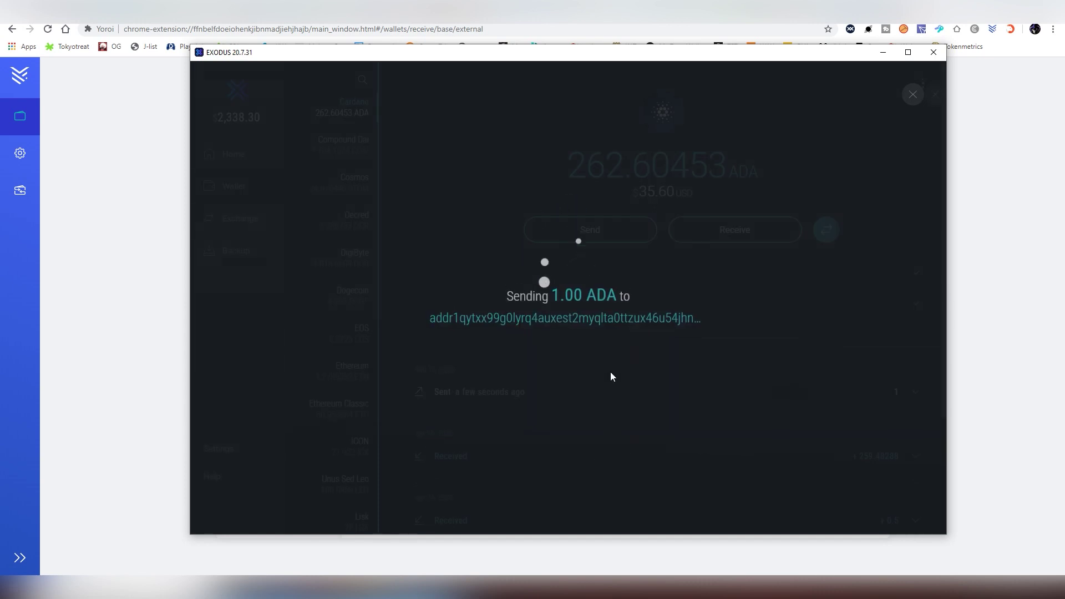
pyautogui.click(599, 363)
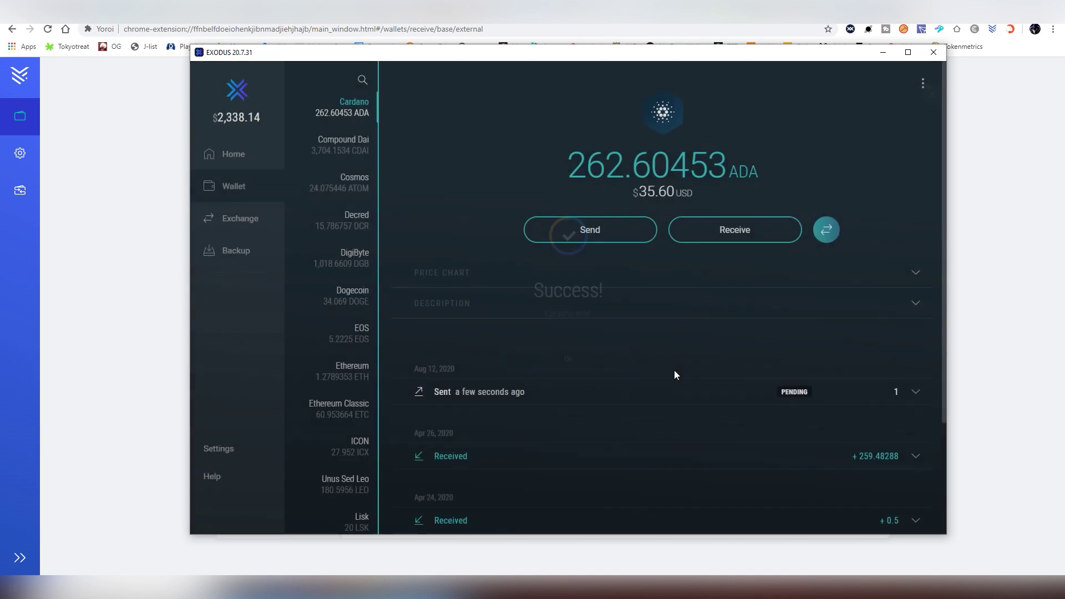
# Check LigerShell's Transactions, Send and Dashboard pages in Yoroi while the ADA arrives
pyautogui.click(916, 392)
pyautogui.click(988, 397)
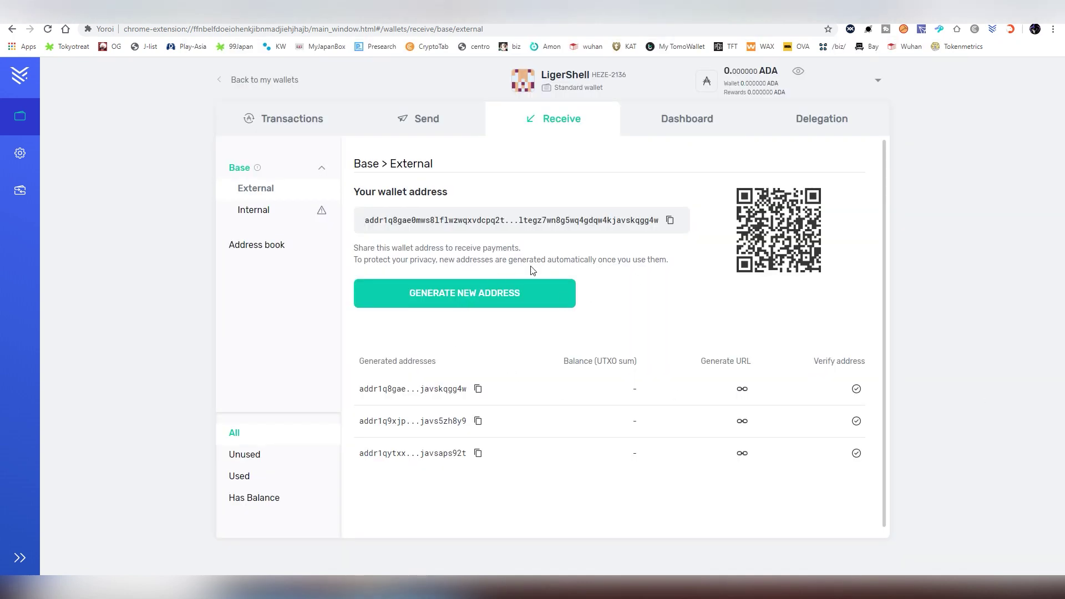
pyautogui.click(257, 133)
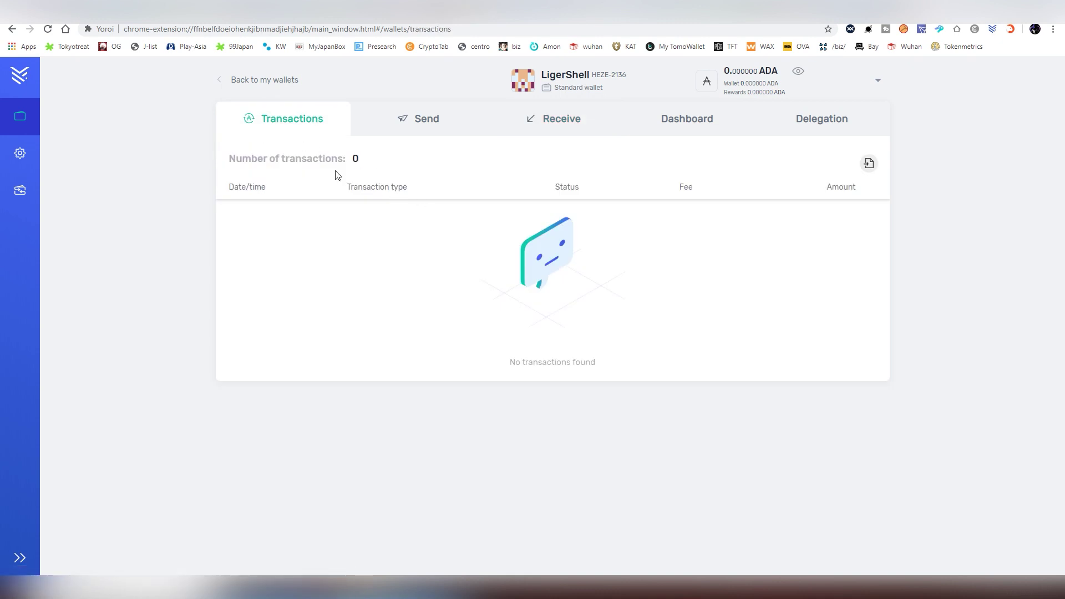
pyautogui.click(388, 118)
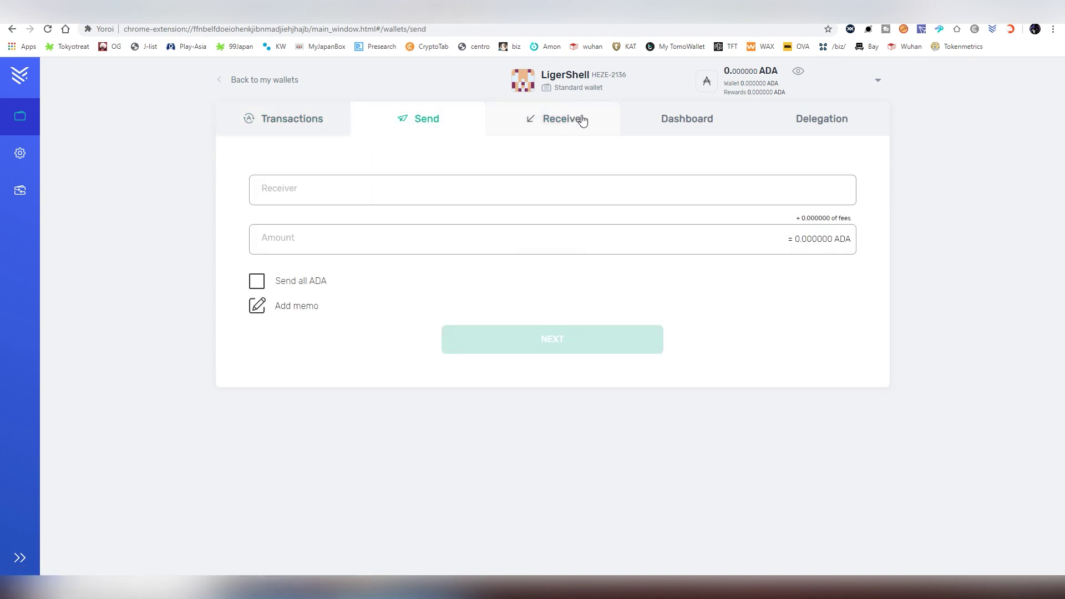
pyautogui.click(645, 120)
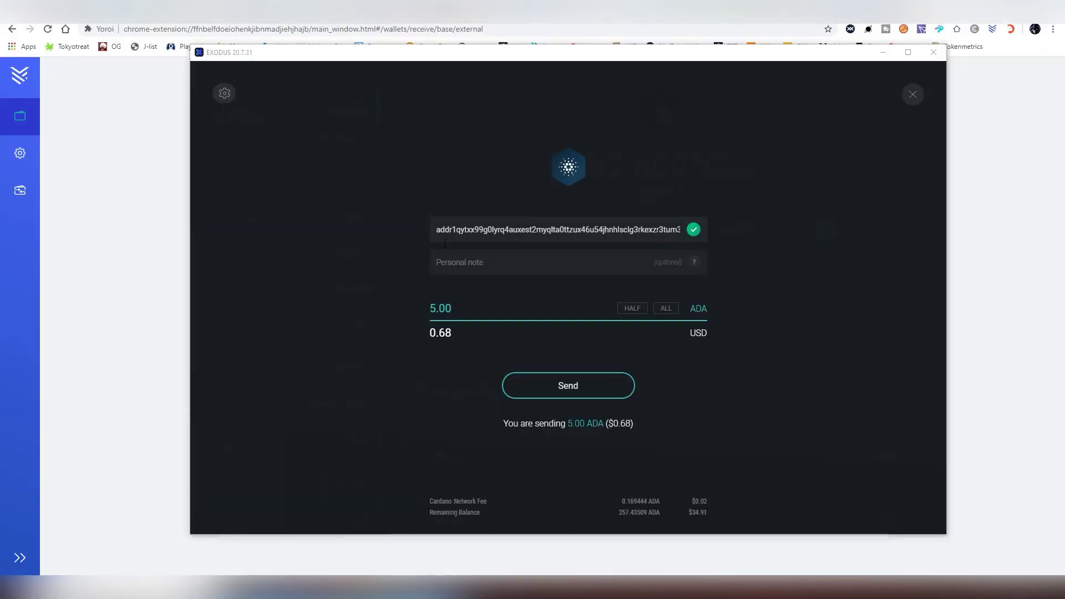
# Confirm the 5.00 ADA send in Exodus, dismiss the success message and minimize Exodus
pyautogui.click(594, 396)
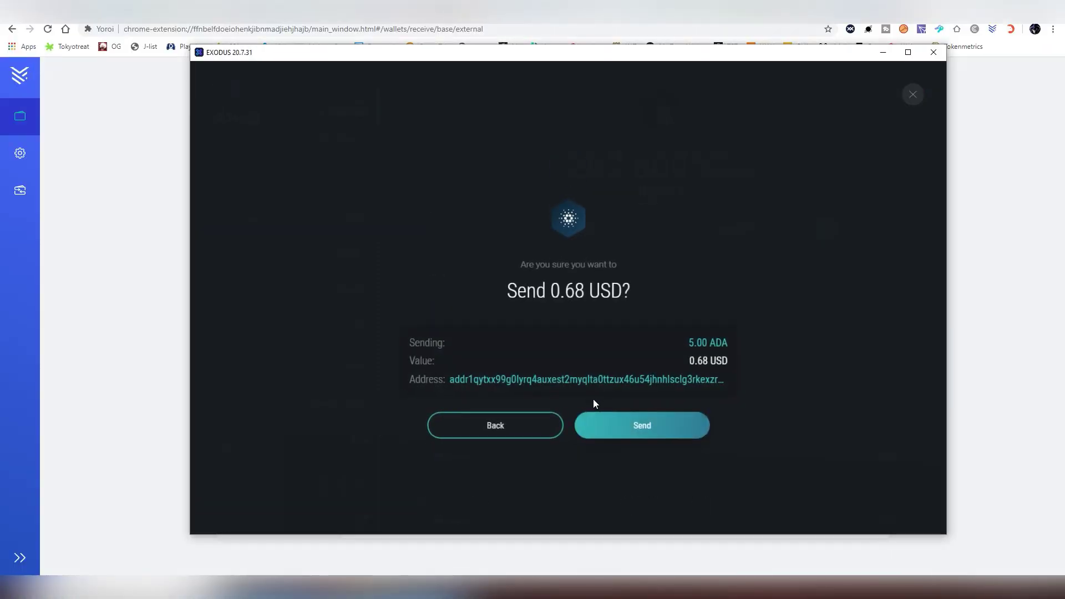
pyautogui.click(609, 426)
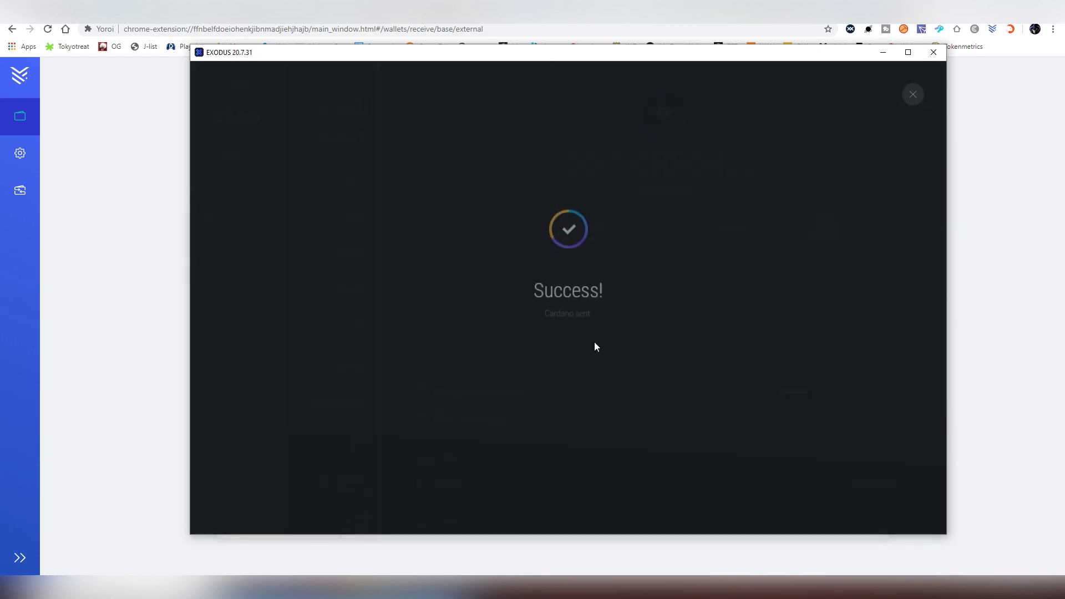
pyautogui.click(588, 358)
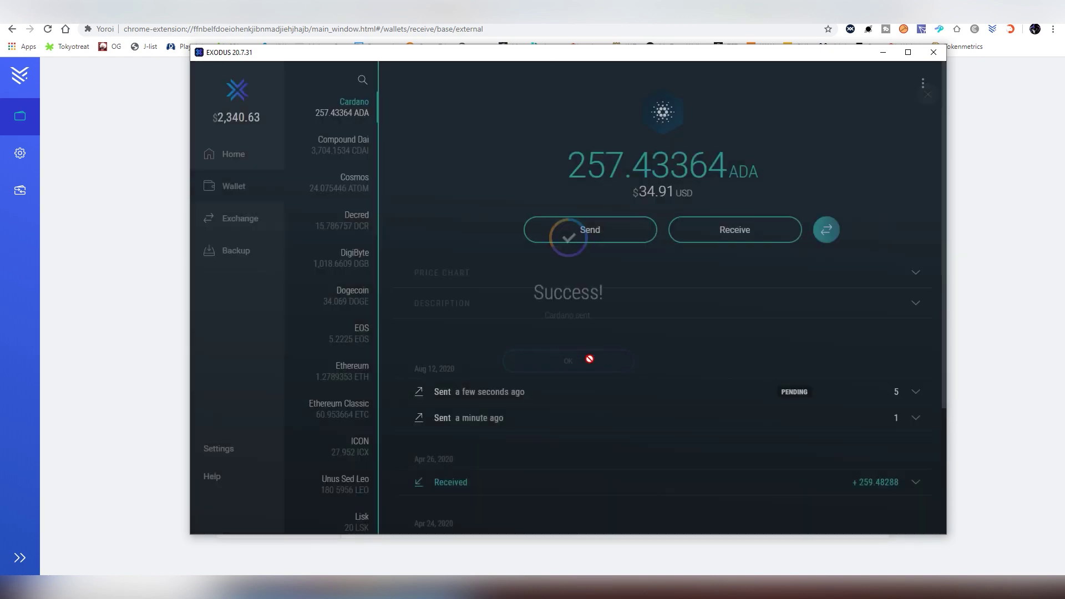
pyautogui.click(884, 53)
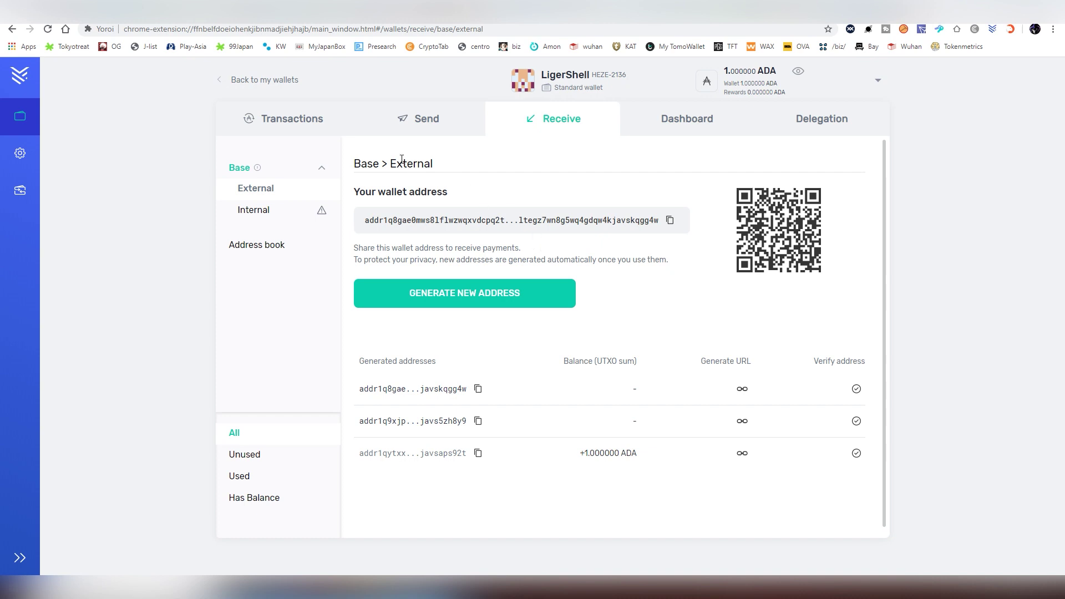
# Check the two incoming ADA payments in Transactions, then go to the Delegation page
pyautogui.click(318, 131)
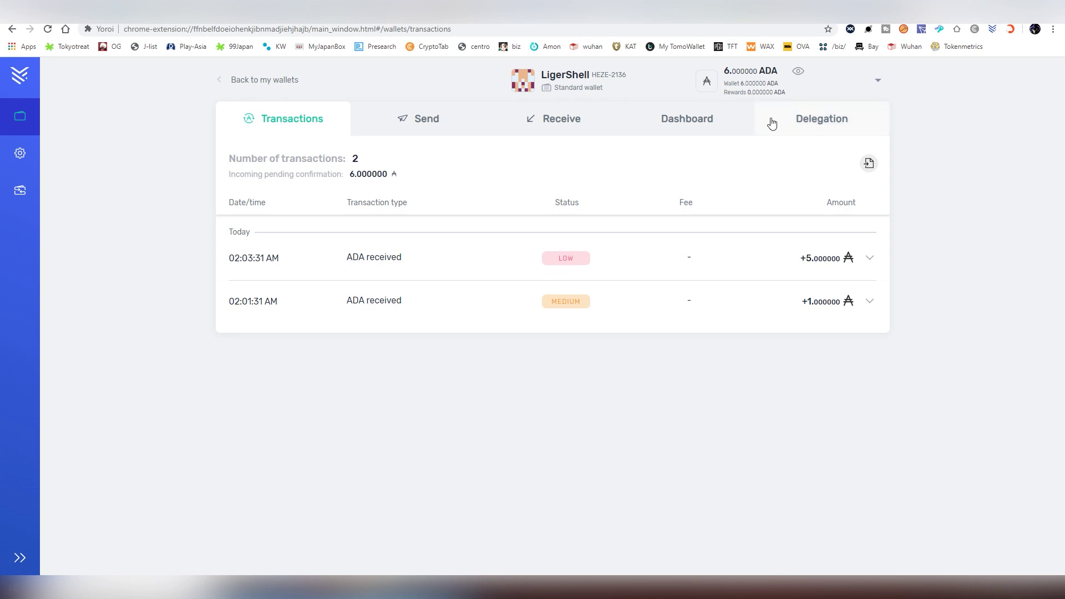
pyautogui.click(810, 132)
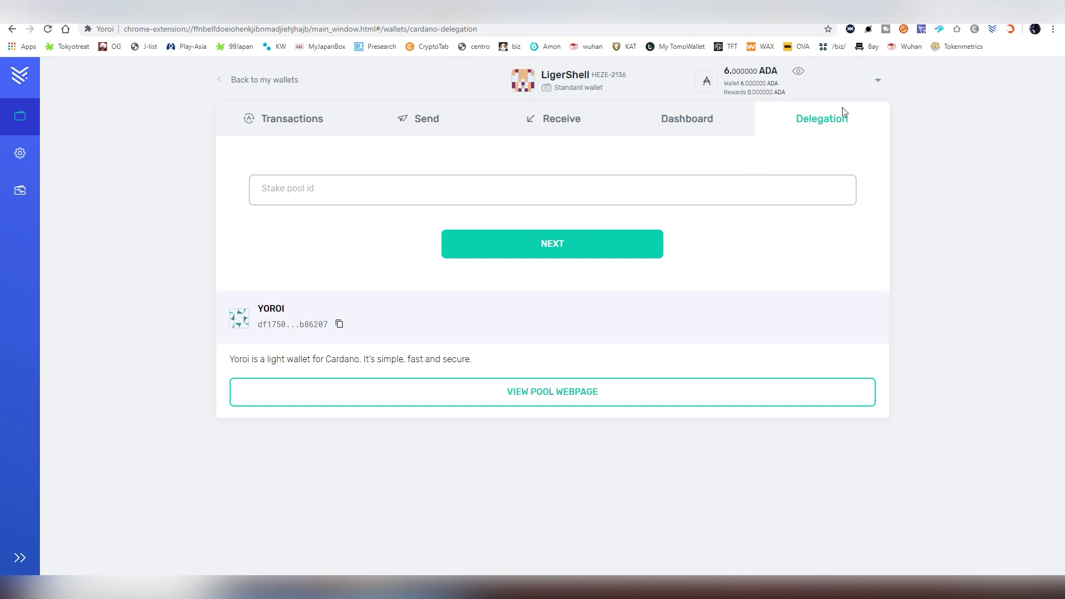
# Copy the pool ID of [SWIM] The Swimming Pool from adapools.org and return to Yoroi
pyautogui.click(971, 10)
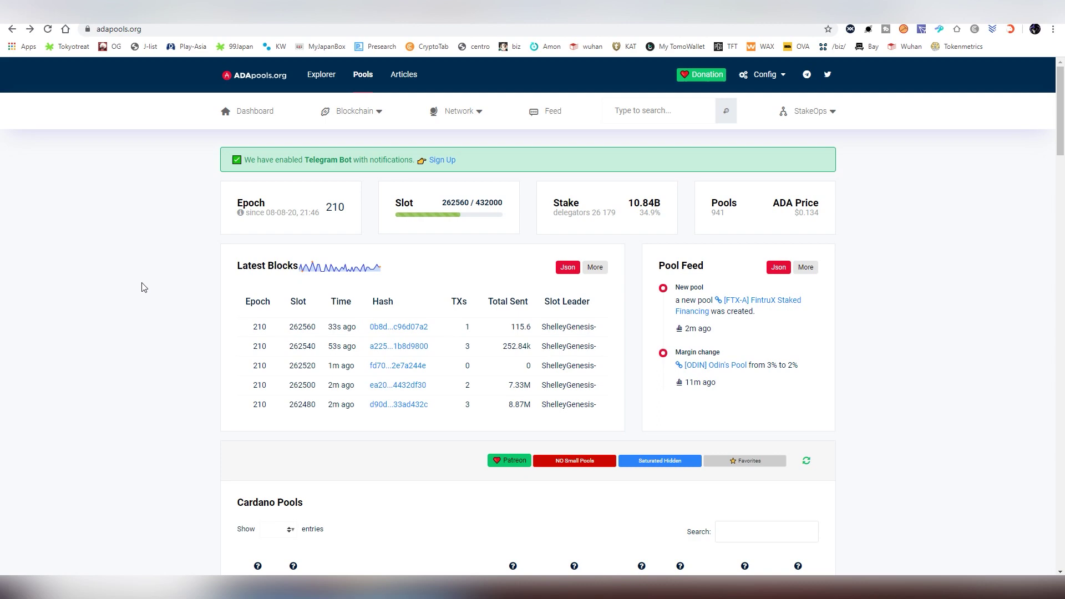
pyautogui.scroll(-7, 186, 270)
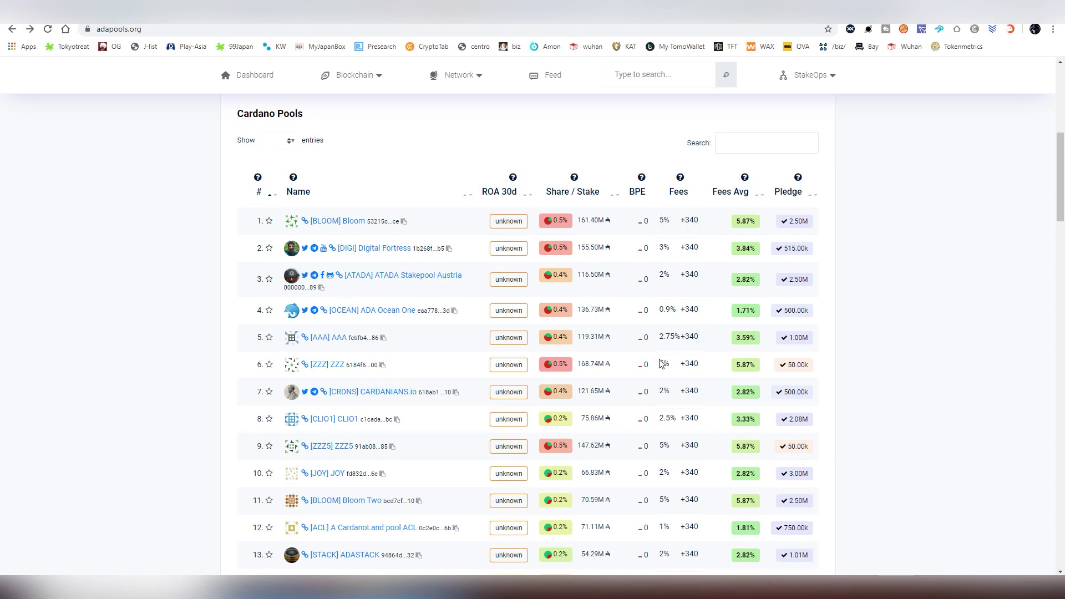
pyautogui.scroll(-2, 672, 336)
pyautogui.scroll(-3, 671, 335)
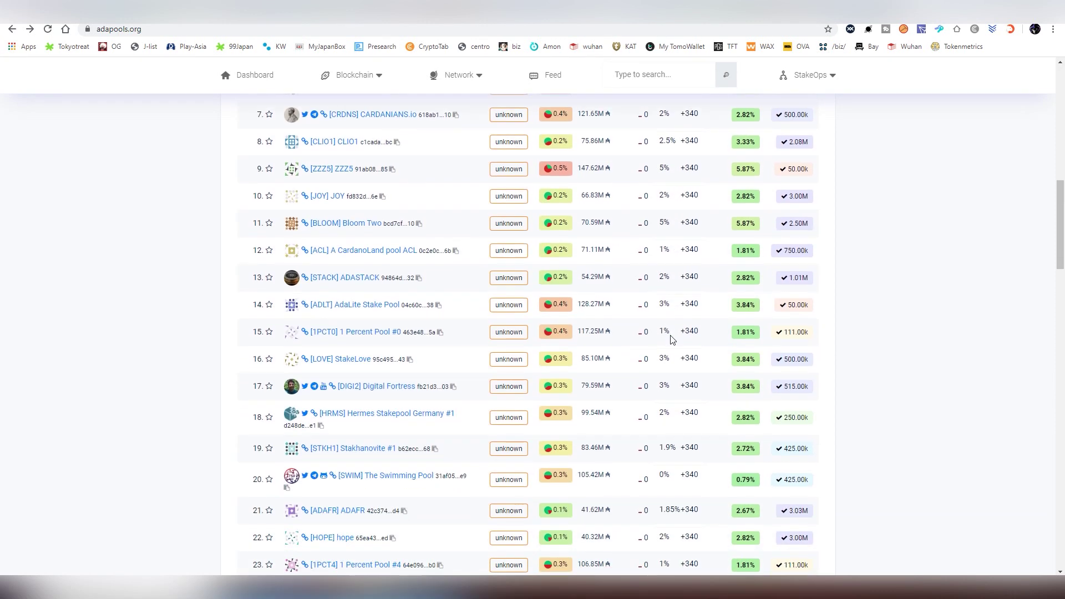
pyautogui.scroll(-1, 671, 340)
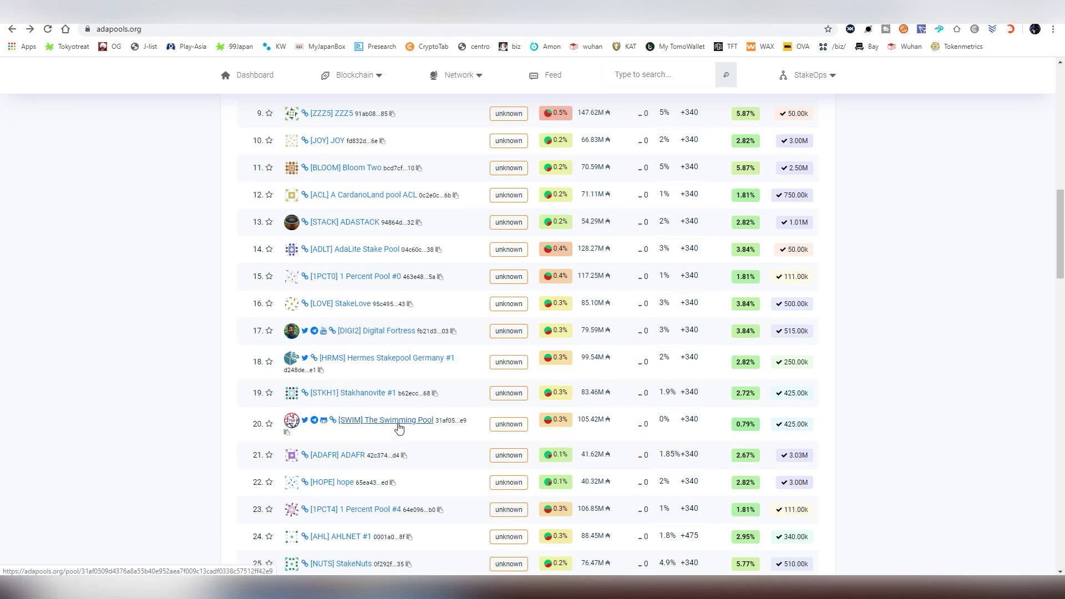
pyautogui.click(399, 425)
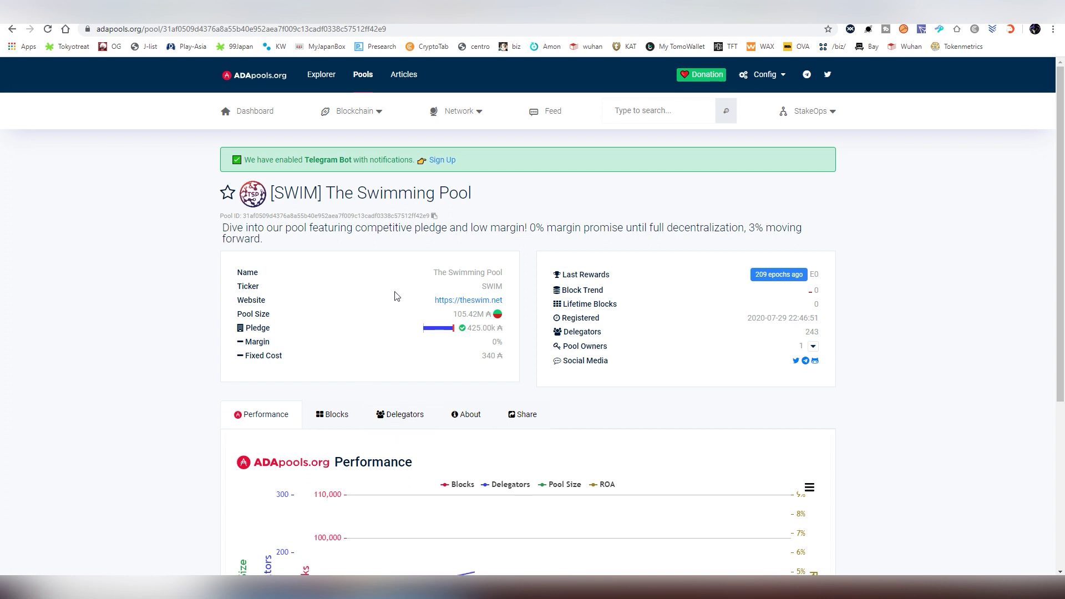
pyautogui.click(434, 217)
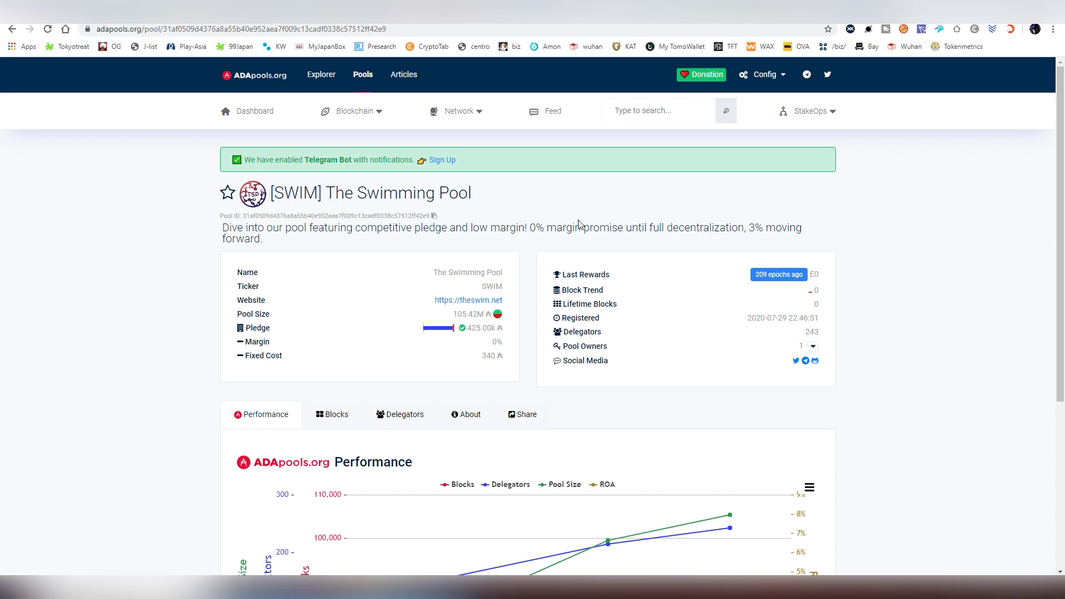
pyautogui.scroll(-2, 289, 367)
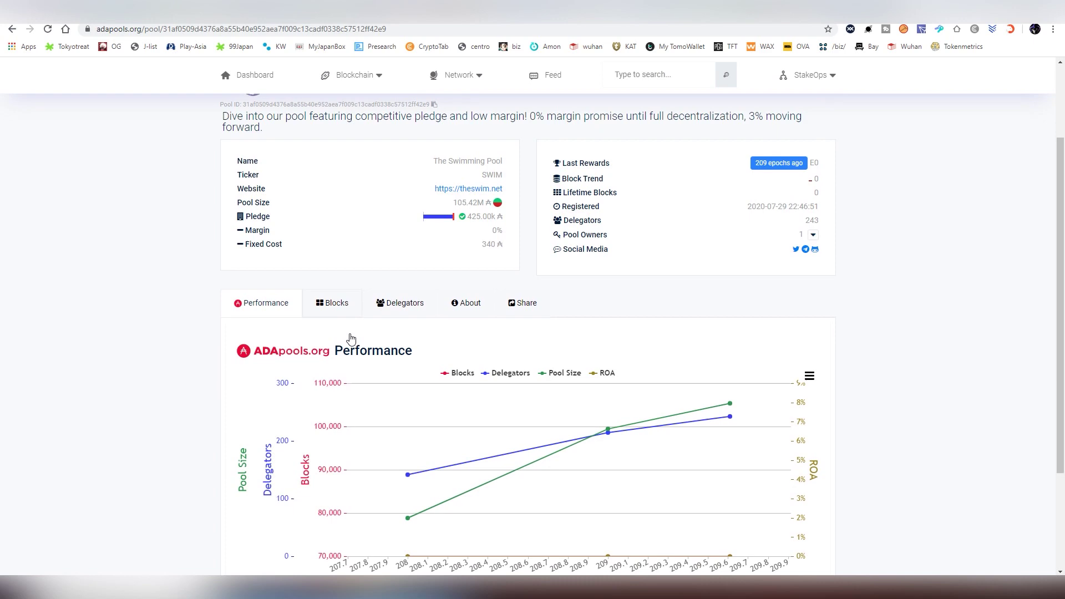
pyautogui.scroll(-3, 333, 332)
pyautogui.scroll(5, 261, 328)
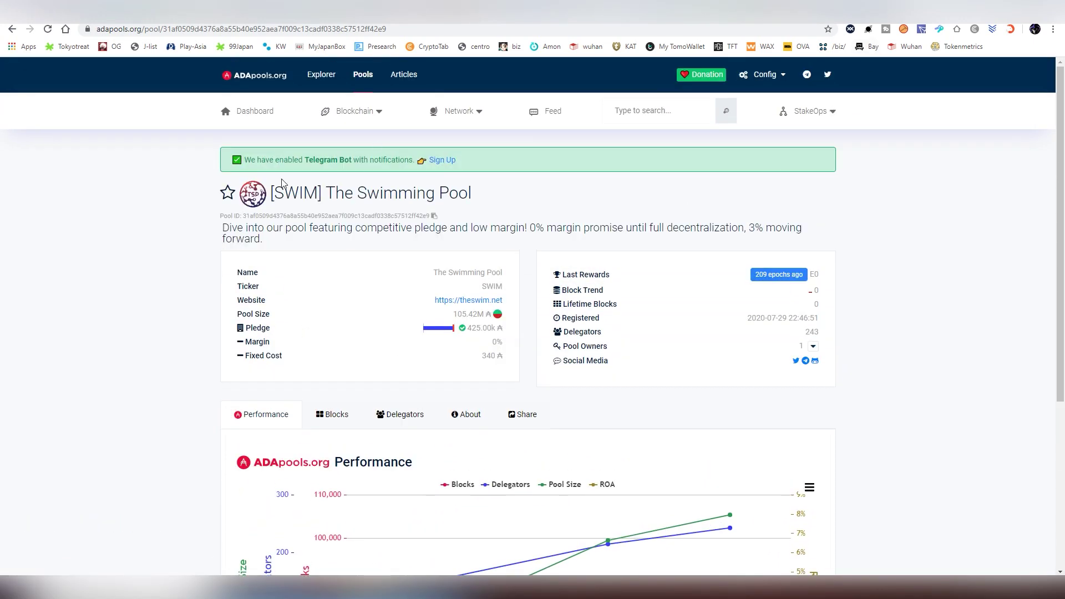
pyautogui.hotkey('ctrl', 'Tab')
# Paste The Swimming Pool's ID as the stake pool and proceed to the delegation confirmation
pyautogui.rightClick(488, 181)
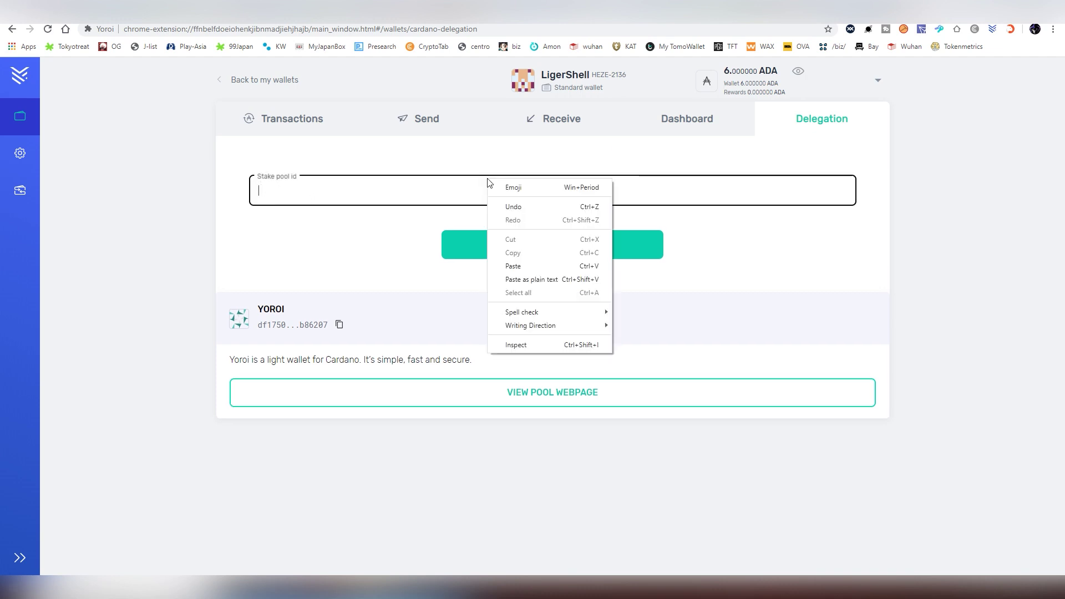
pyautogui.click(515, 266)
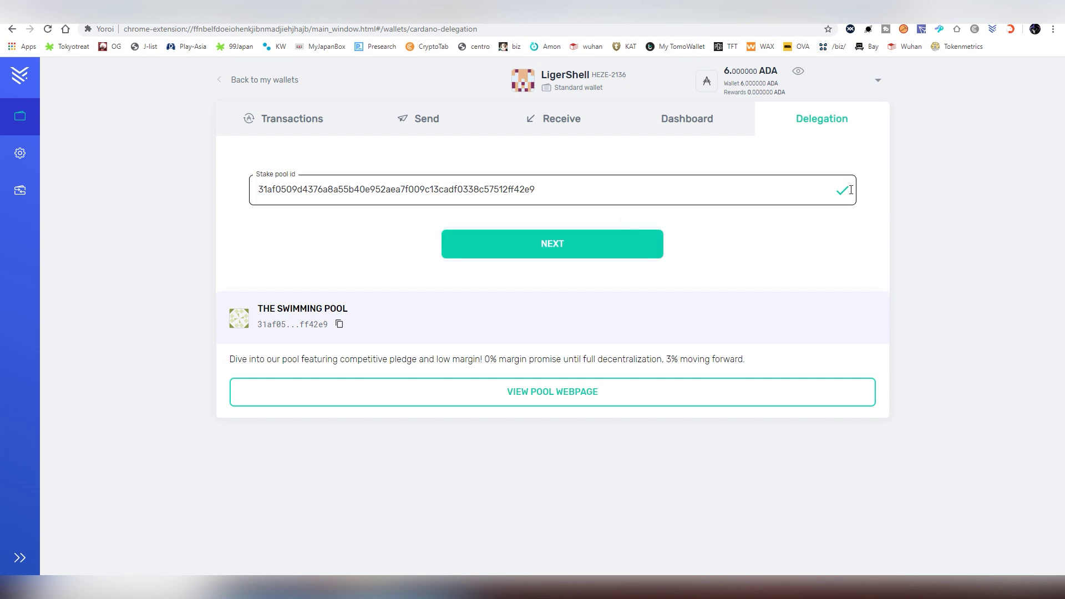
pyautogui.click(587, 249)
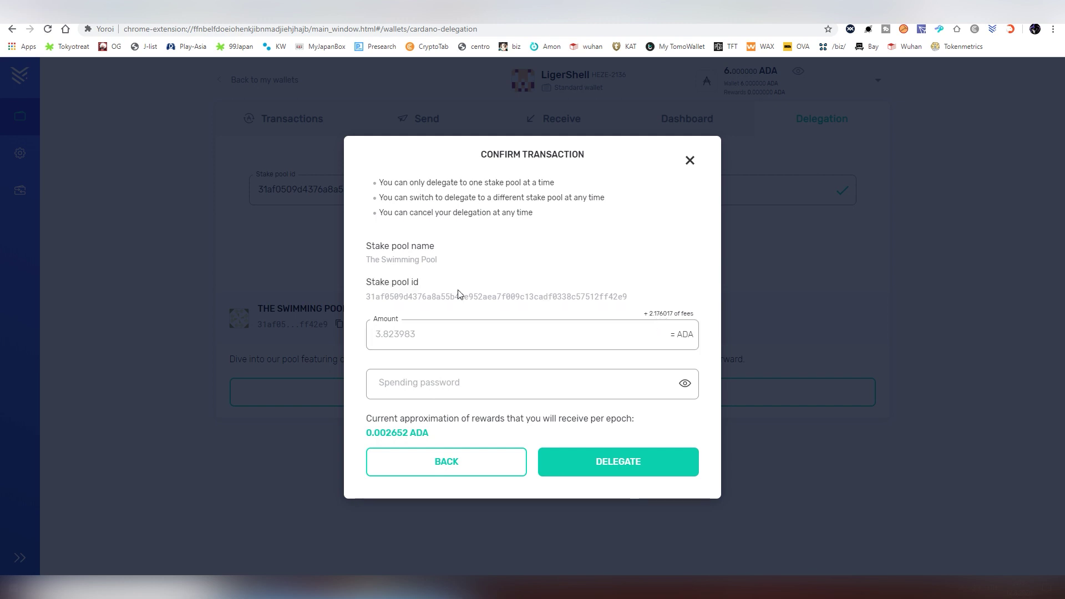
# Enter the wallet's spending password and check the estimated reward per epoch
pyautogui.press('Tab')
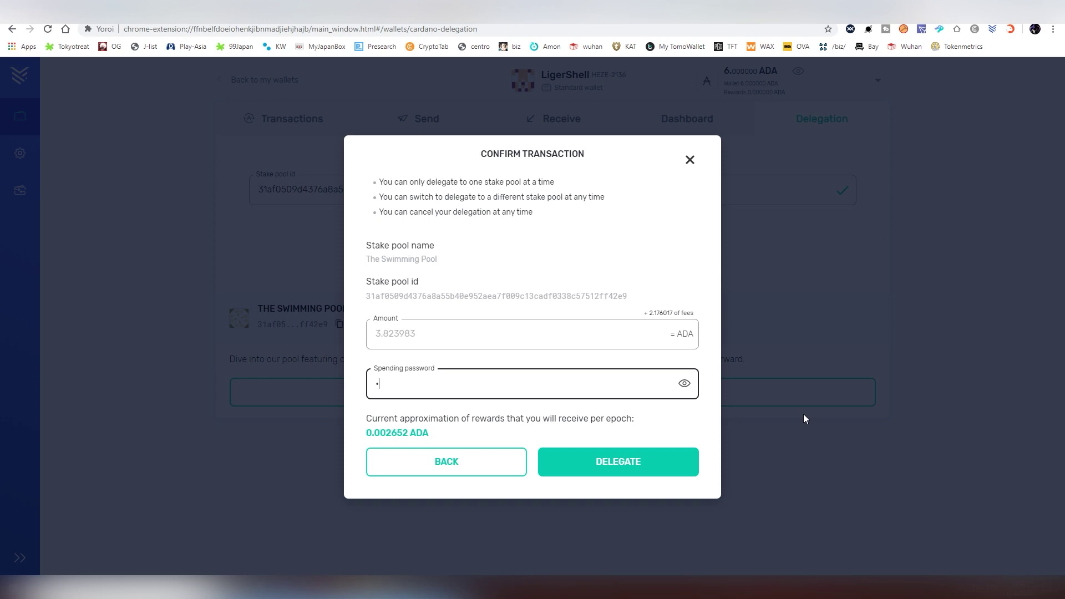
pyautogui.write('********')
pyautogui.moveTo(387, 433); pyautogui.dragTo(406, 434)
pyautogui.doubleClick(405, 434)
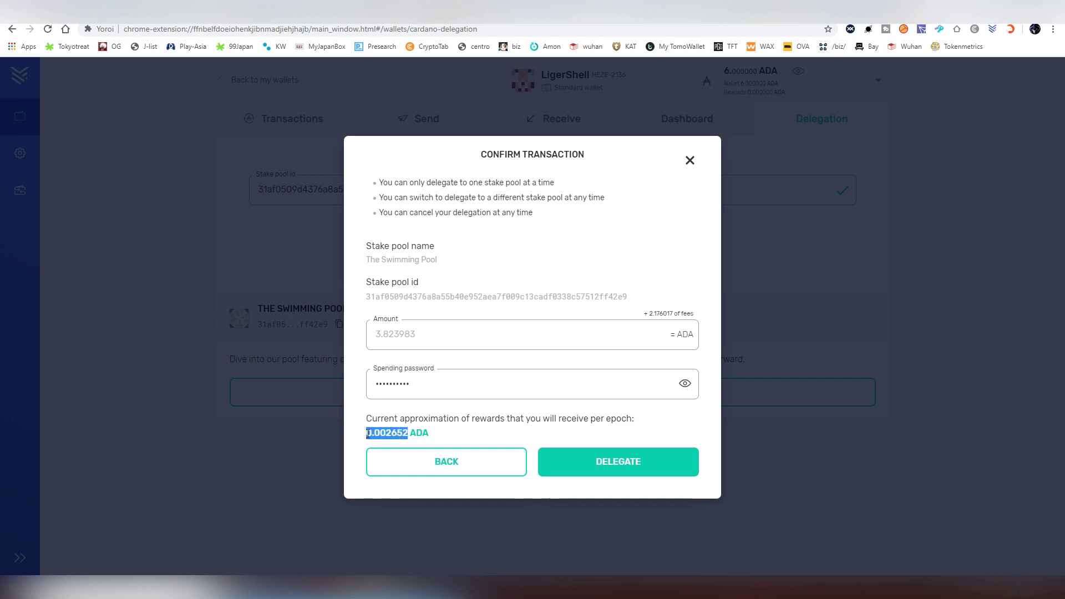
pyautogui.click(406, 433)
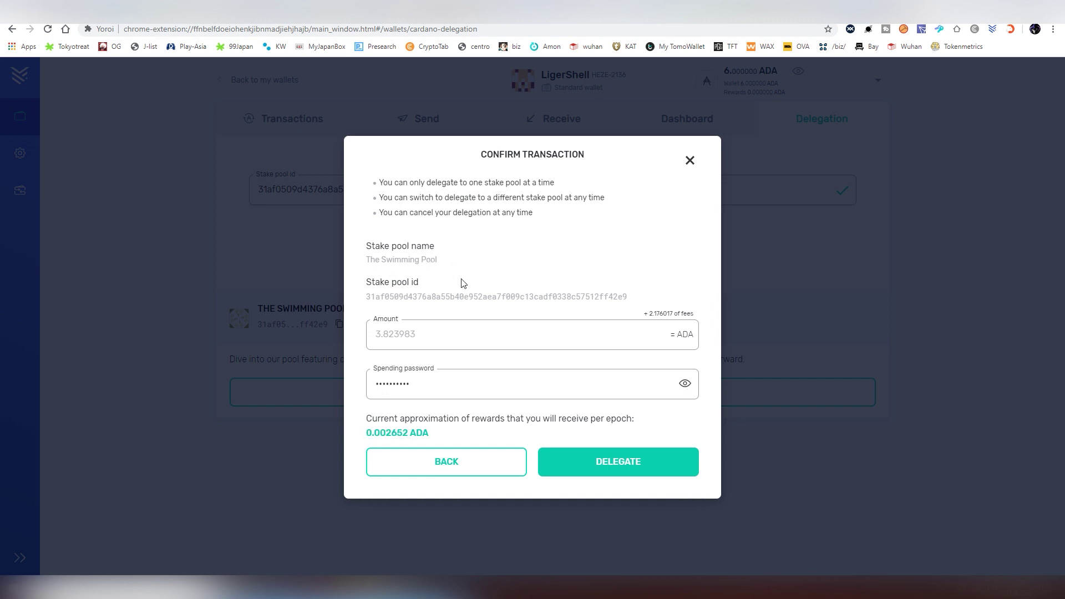
# Submit the delegation to The Swimming Pool from the LigerShell wallet
pyautogui.click(405, 389)
pyautogui.click(566, 441)
pyautogui.click(605, 464)
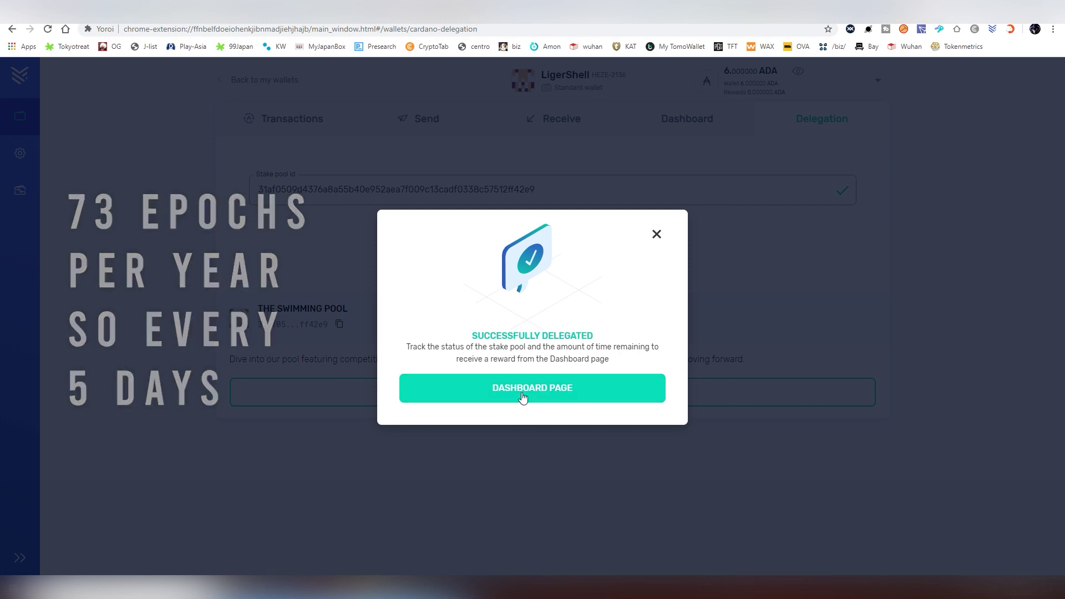
# Go to the delegation dashboard and review the epoch 211, 212 and 213 reward details
pyautogui.click(522, 395)
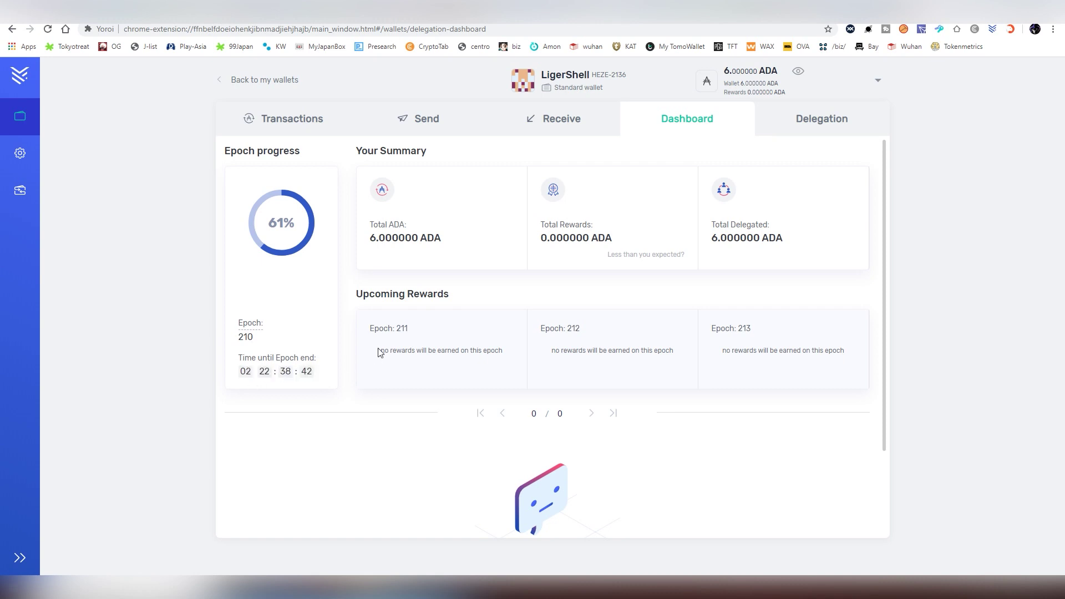
pyautogui.moveTo(368, 328); pyautogui.dragTo(466, 352)
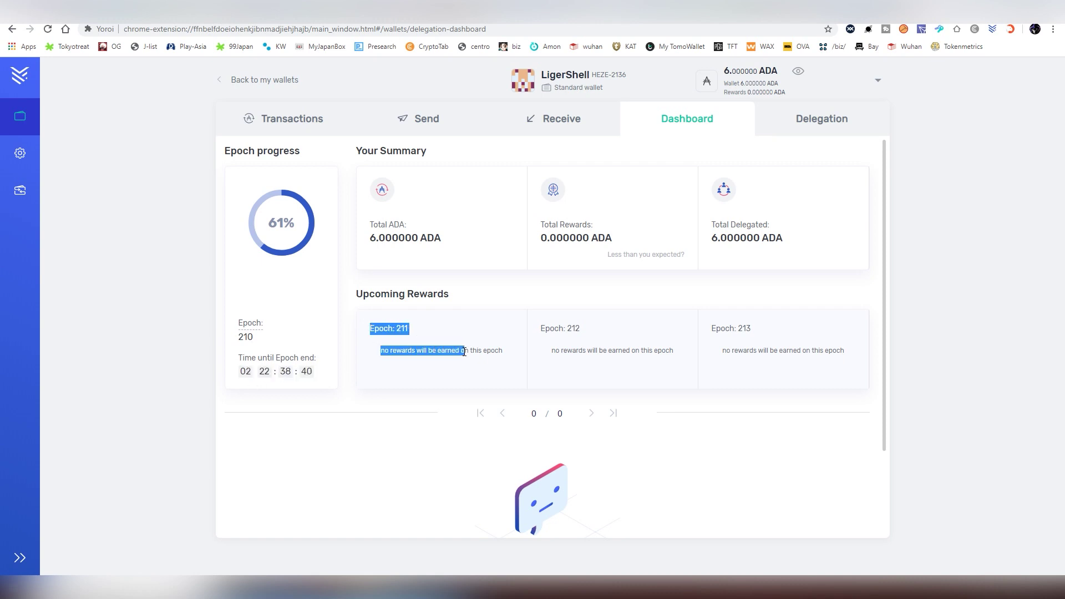
pyautogui.click(373, 356)
pyautogui.moveTo(372, 355); pyautogui.dragTo(504, 367)
pyautogui.click(505, 366)
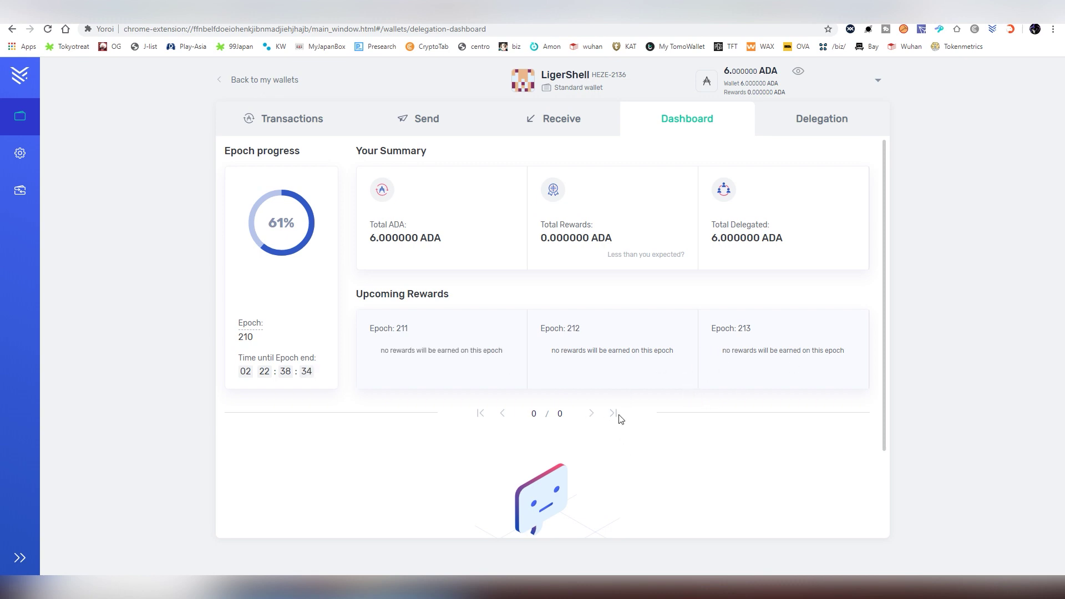
pyautogui.moveTo(763, 349); pyautogui.dragTo(661, 348)
pyautogui.click(660, 348)
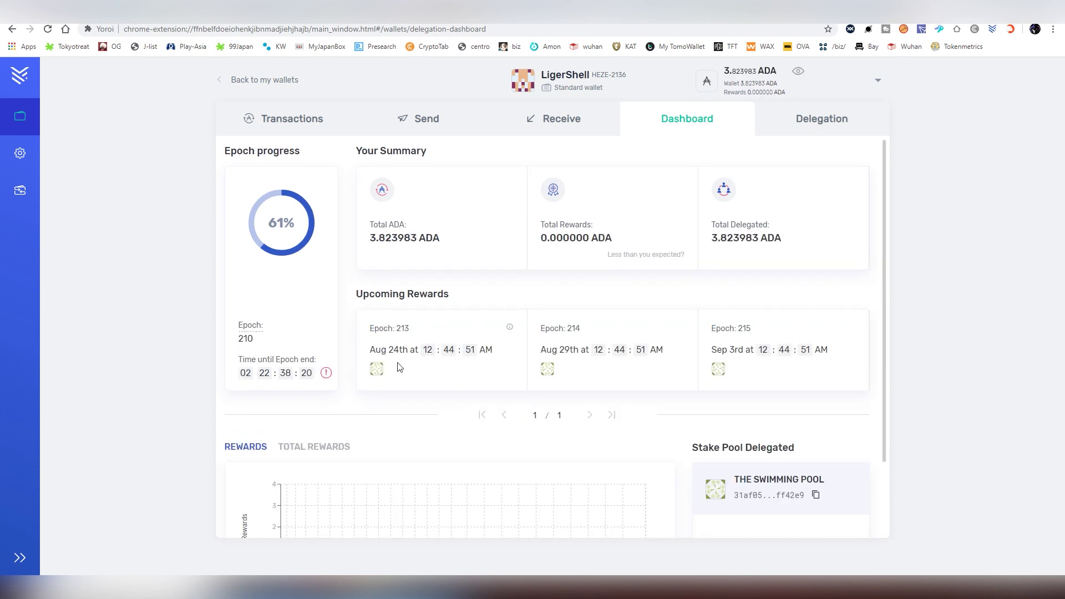
pyautogui.scroll(-1, 400, 369)
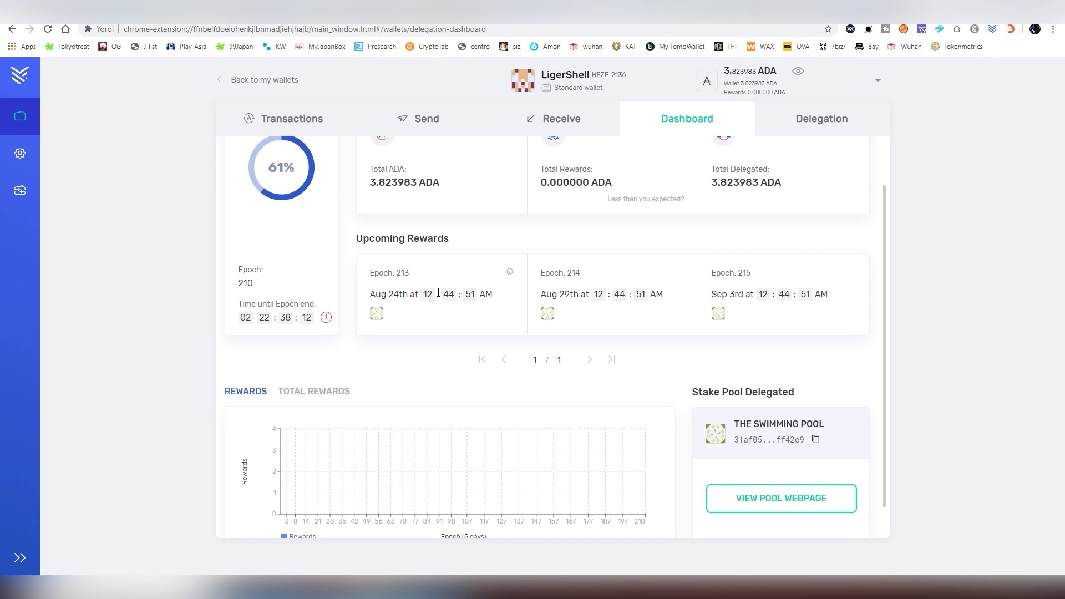
pyautogui.scroll(-1, 456, 307)
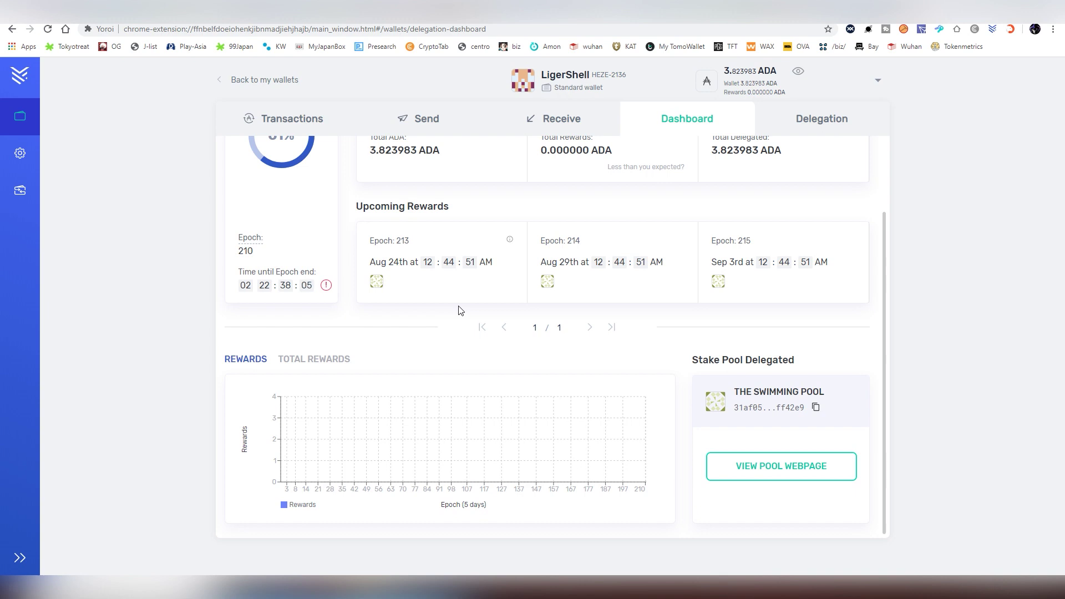
pyautogui.scroll(2, 459, 310)
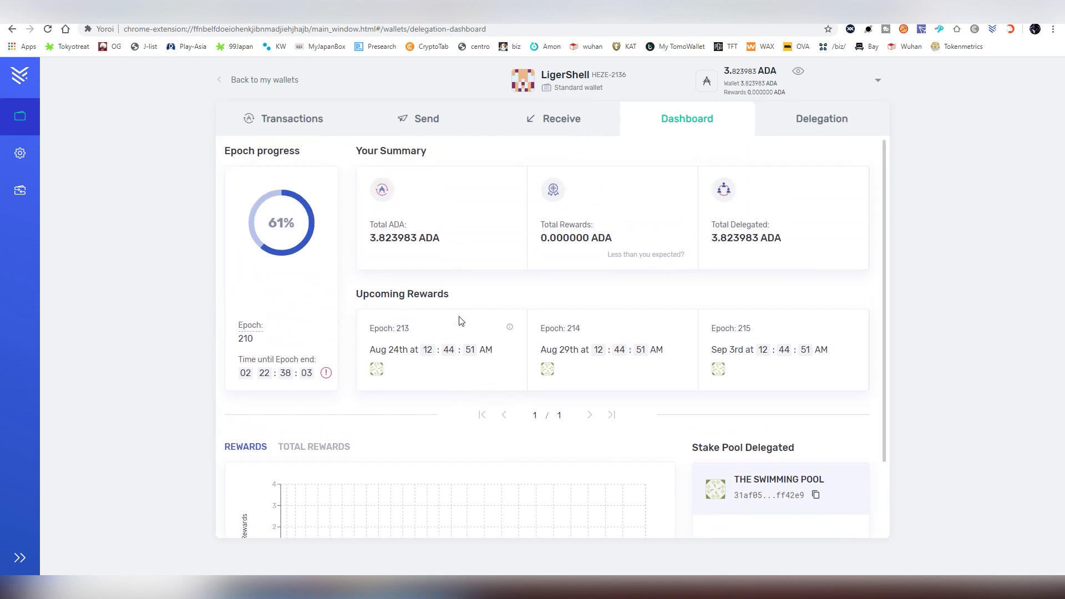